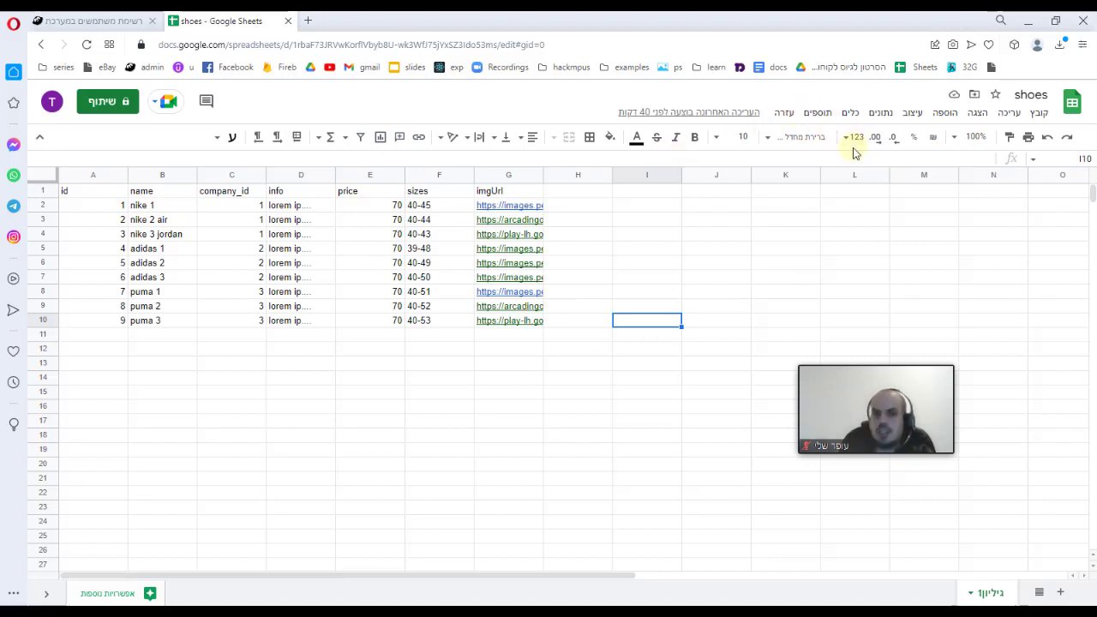
Step: Export the shoes sheet from Google Sheets as shoes.xlsx in Microsoft Excel format
{"action": "left_click", "coordinate": [1037, 120]}
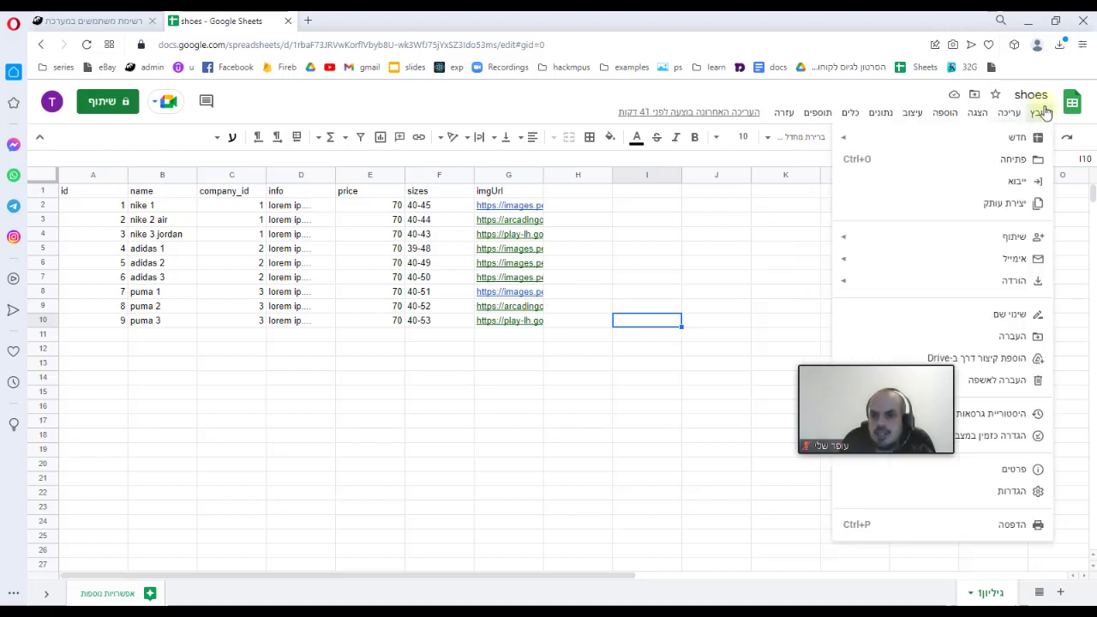
{"action": "mouse_move", "coordinate": [1014, 280]}
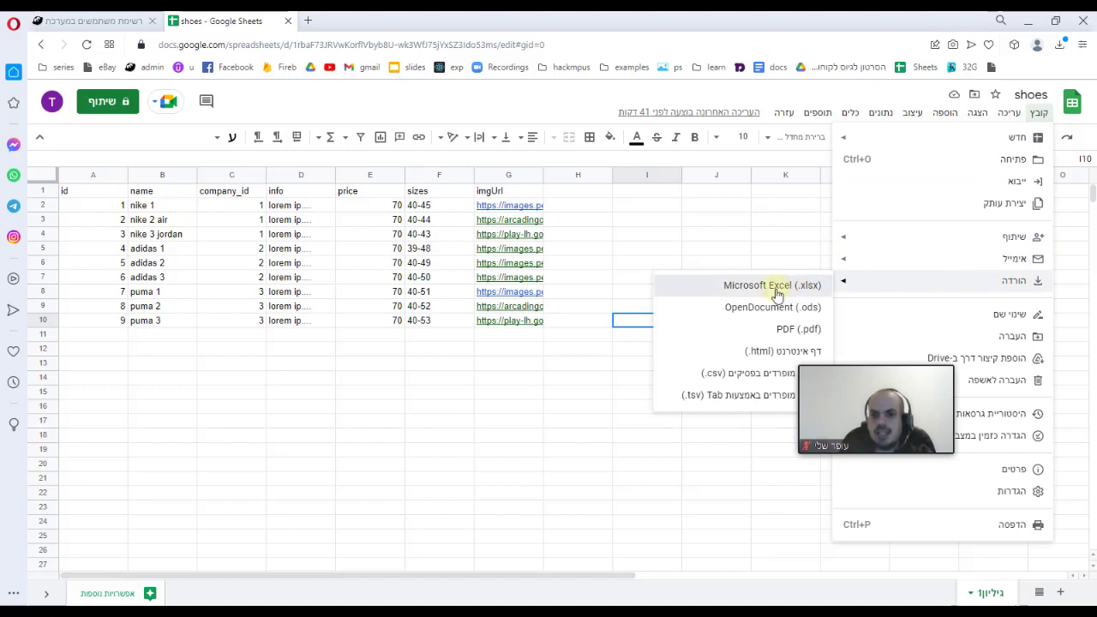
{"action": "left_click", "coordinate": [777, 294]}
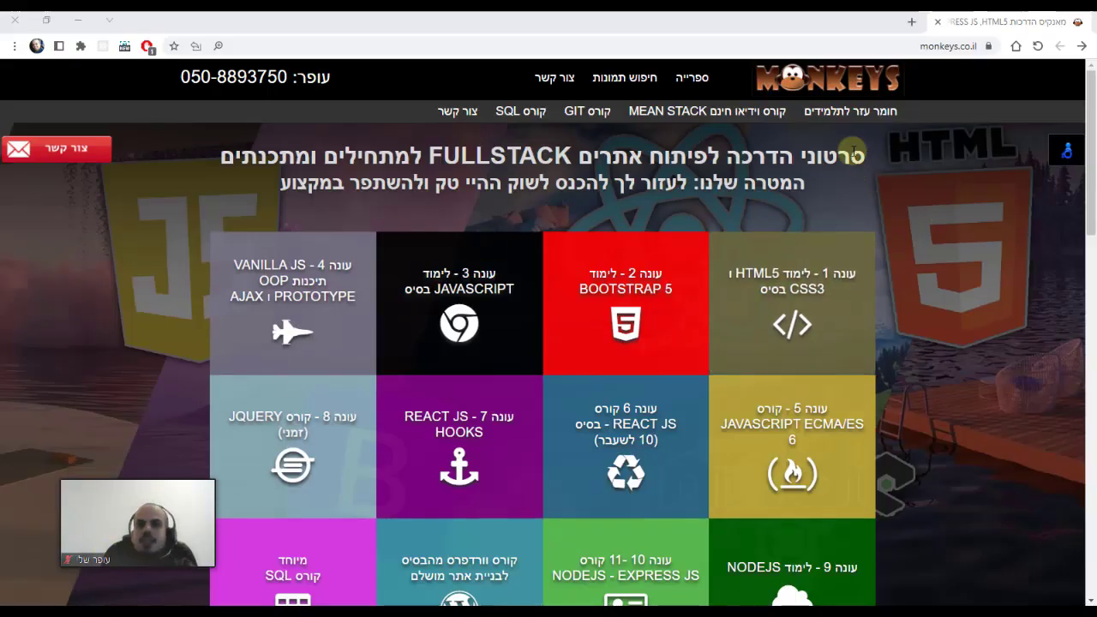
Step: Follow the 'ממיר EXCEL ל JSON' footer link to BeautifyTools' Excel To Json Converter
{"action": "scroll", "coordinate": [849, 167], "scroll_direction": "down", "scroll_amount": 6}
{"action": "scroll", "coordinate": [839, 151], "scroll_direction": "down", "scroll_amount": 5}
{"action": "scroll", "coordinate": [839, 152], "scroll_direction": "down", "scroll_amount": 4}
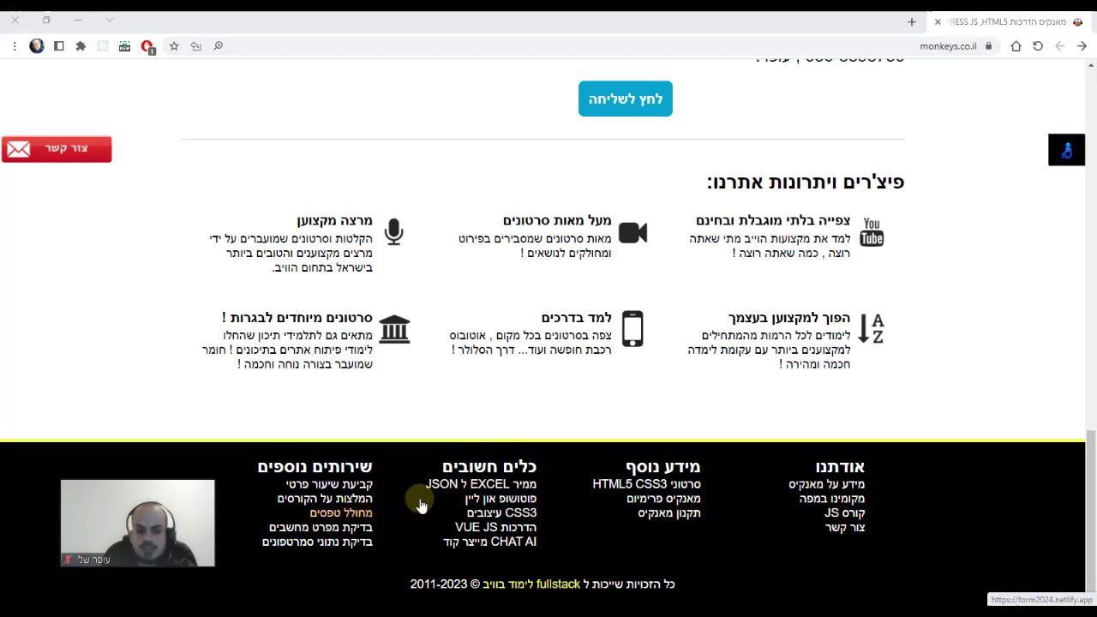
{"action": "left_click", "coordinate": [505, 491]}
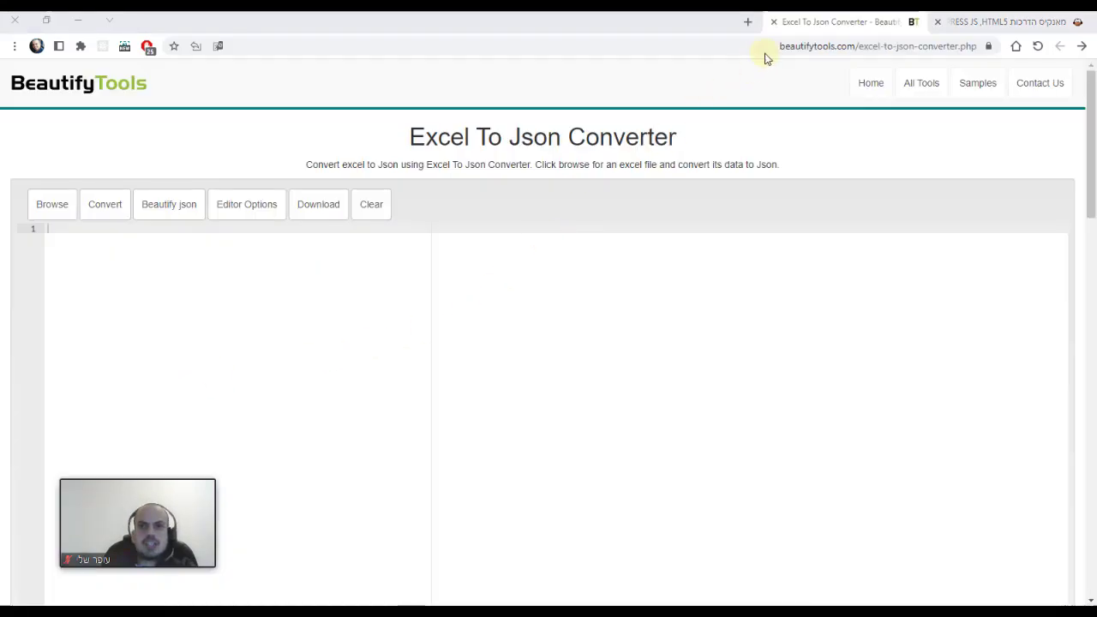
Step: Load shoes.xlsx into the converter to generate its JSON
{"action": "left_click", "coordinate": [57, 203]}
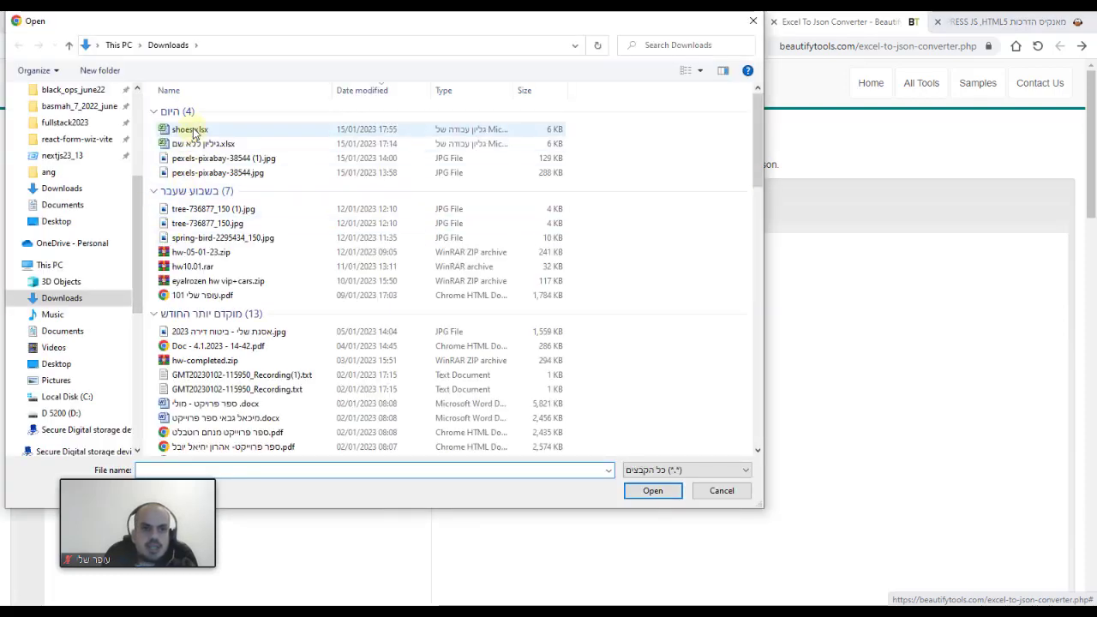
{"action": "double_click", "coordinate": [197, 133]}
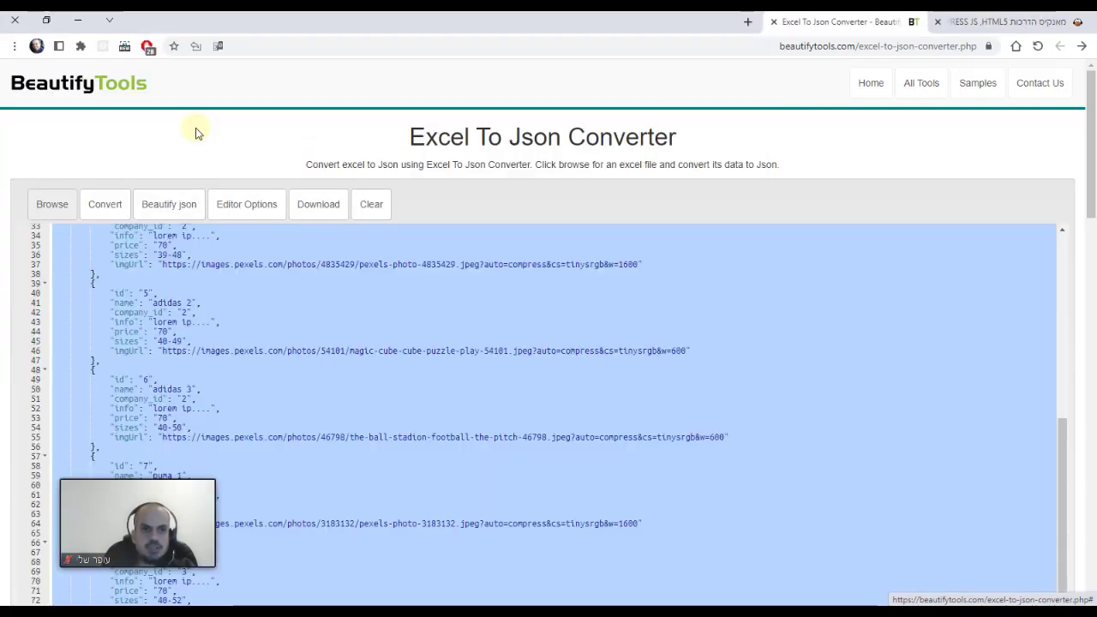
{"action": "left_click", "coordinate": [281, 314]}
{"action": "scroll", "coordinate": [281, 325], "scroll_direction": "up", "scroll_amount": 5}
{"action": "scroll", "coordinate": [281, 325], "scroll_direction": "up", "scroll_amount": 1}
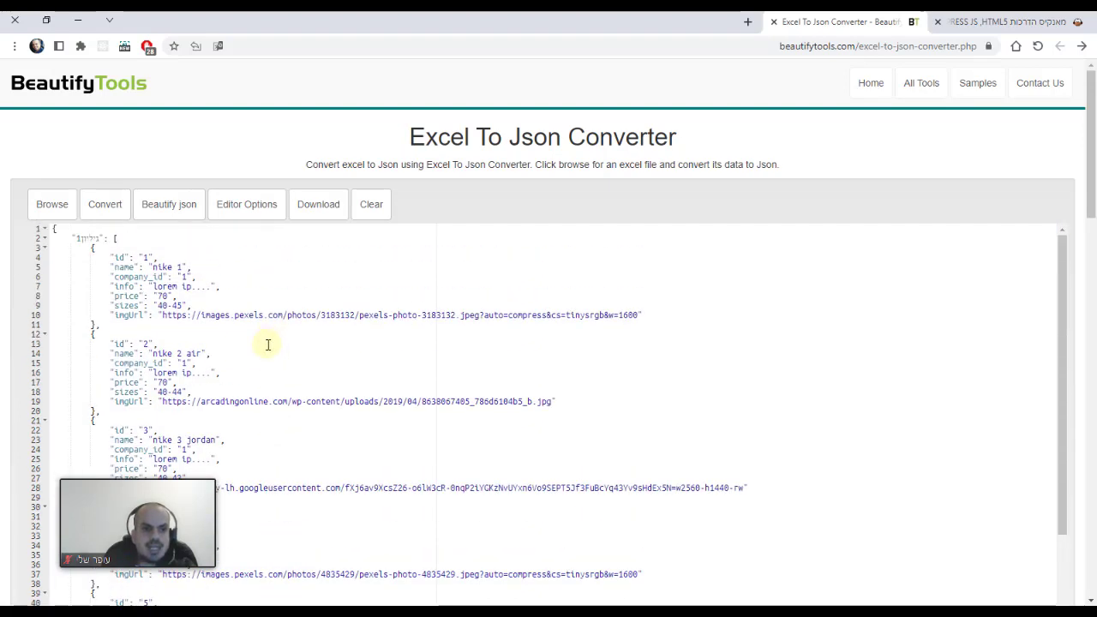
Step: Copy the JSON array of nine shoe records and switch back to Google Sheets
{"action": "left_click_drag", "start_coordinate": [193, 485], "coordinate": [916, 334]}
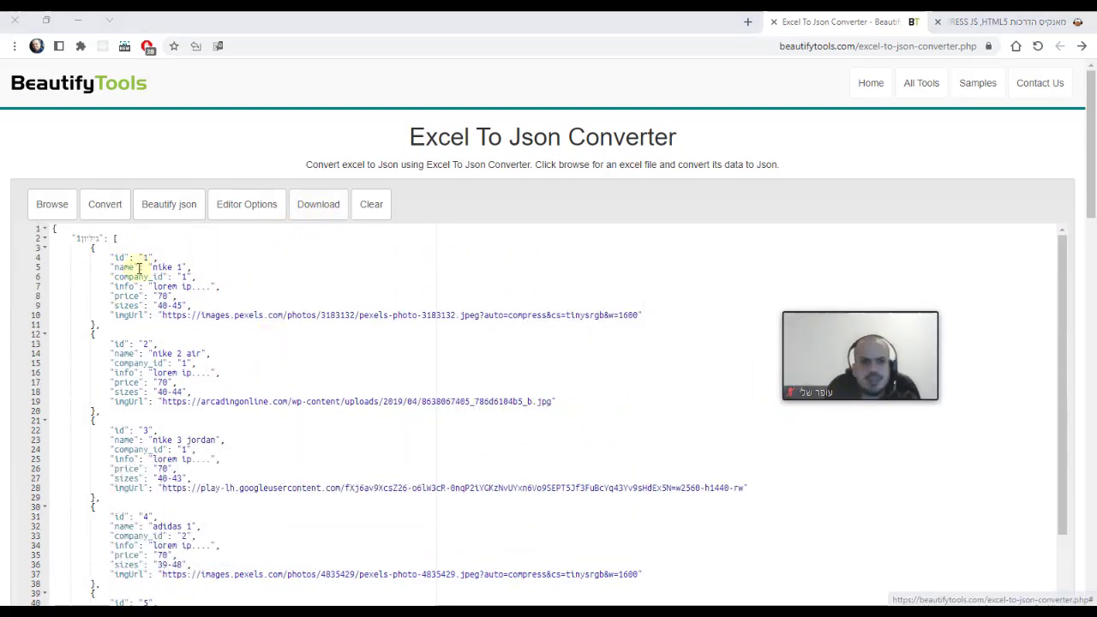
{"action": "left_click_drag", "start_coordinate": [112, 241], "coordinate": [167, 420]}
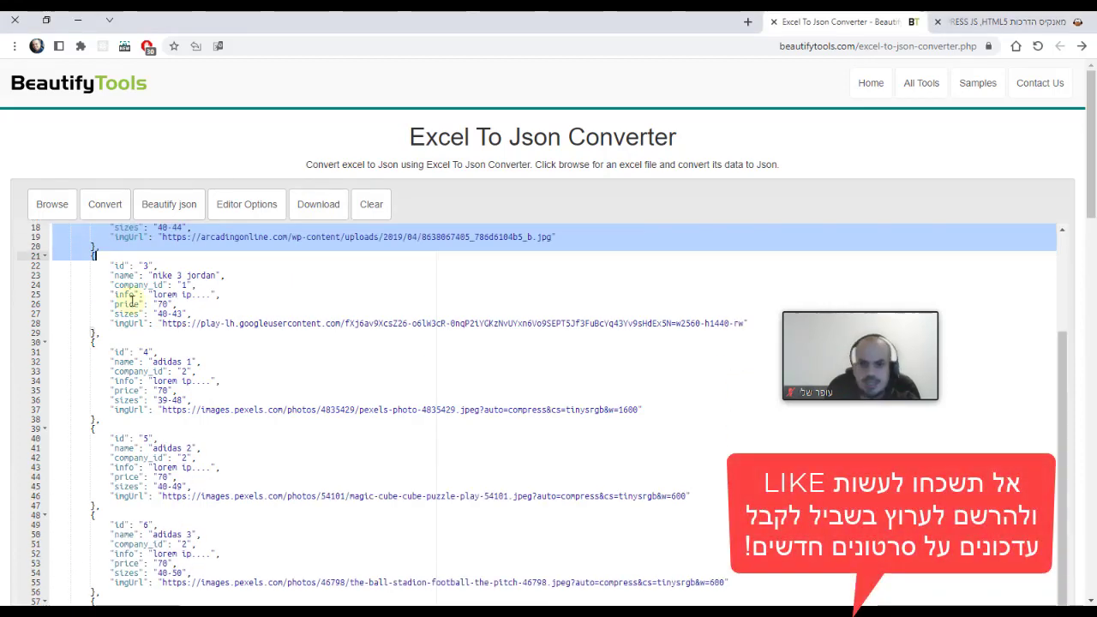
{"action": "scroll", "coordinate": [167, 420], "scroll_direction": "down", "scroll_amount": 3}
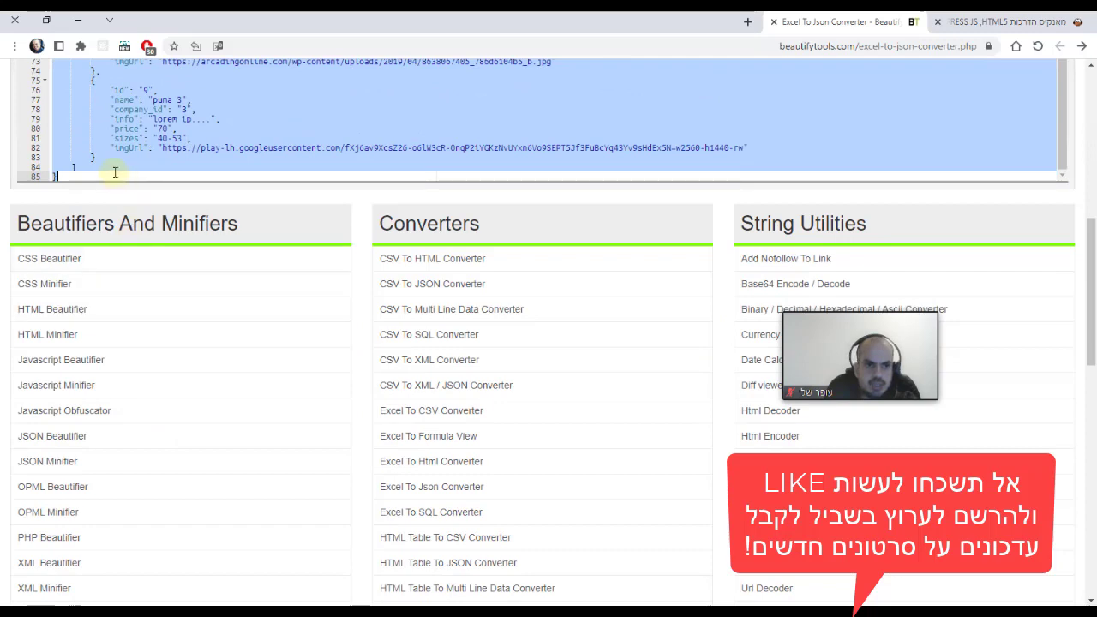
{"action": "left_click_drag", "start_coordinate": [167, 420], "coordinate": [79, 165]}
{"action": "scroll", "coordinate": [109, 176], "scroll_direction": "up", "scroll_amount": 5}
{"action": "scroll", "coordinate": [151, 216], "scroll_direction": "up", "scroll_amount": 5}
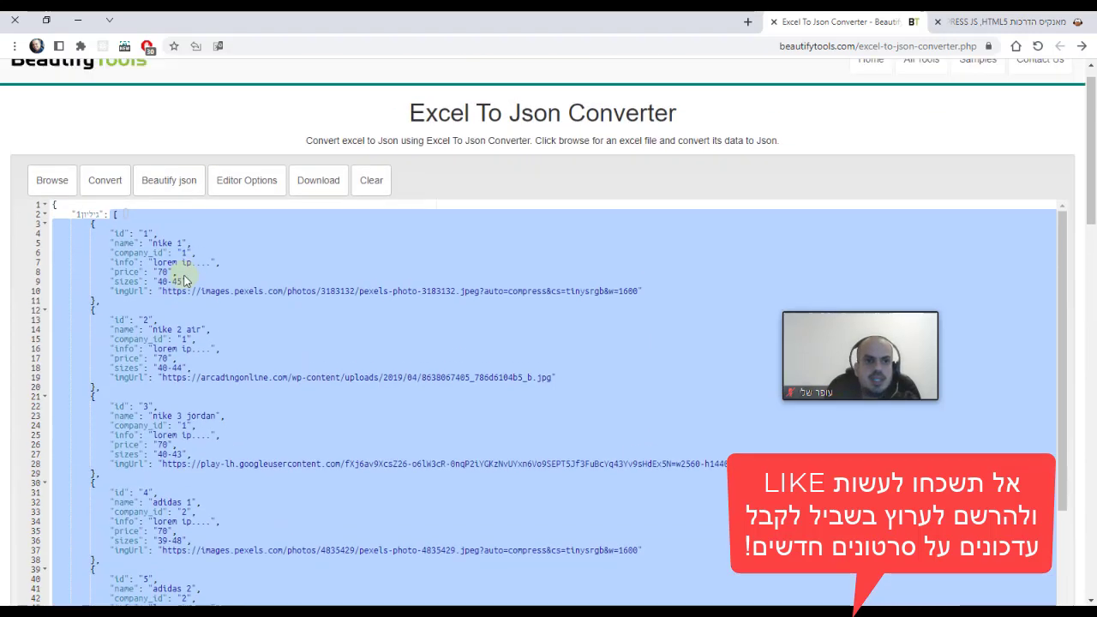
{"action": "right_click", "coordinate": [155, 291]}
{"action": "left_click", "coordinate": [182, 341]}
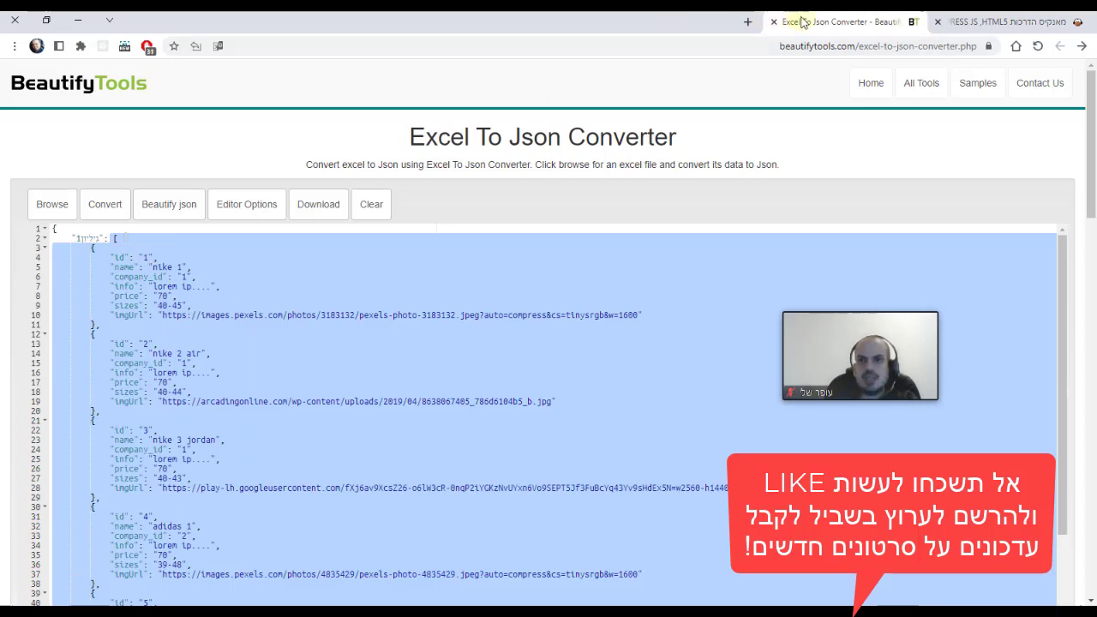
{"action": "key", "text": "alt+Tab"}
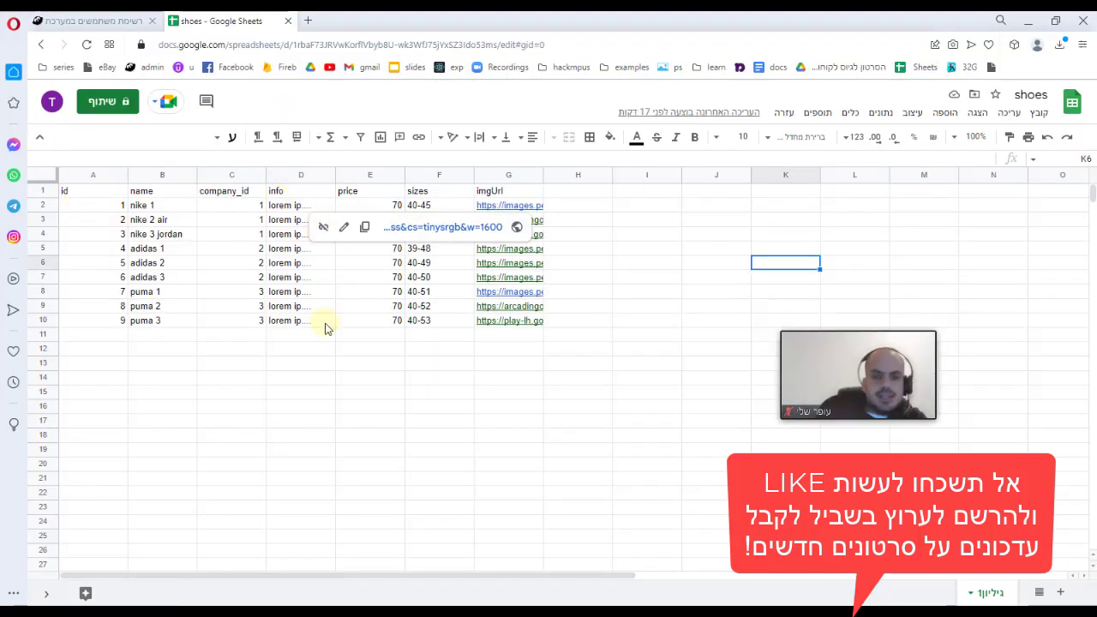
{"action": "left_click", "coordinate": [325, 324]}
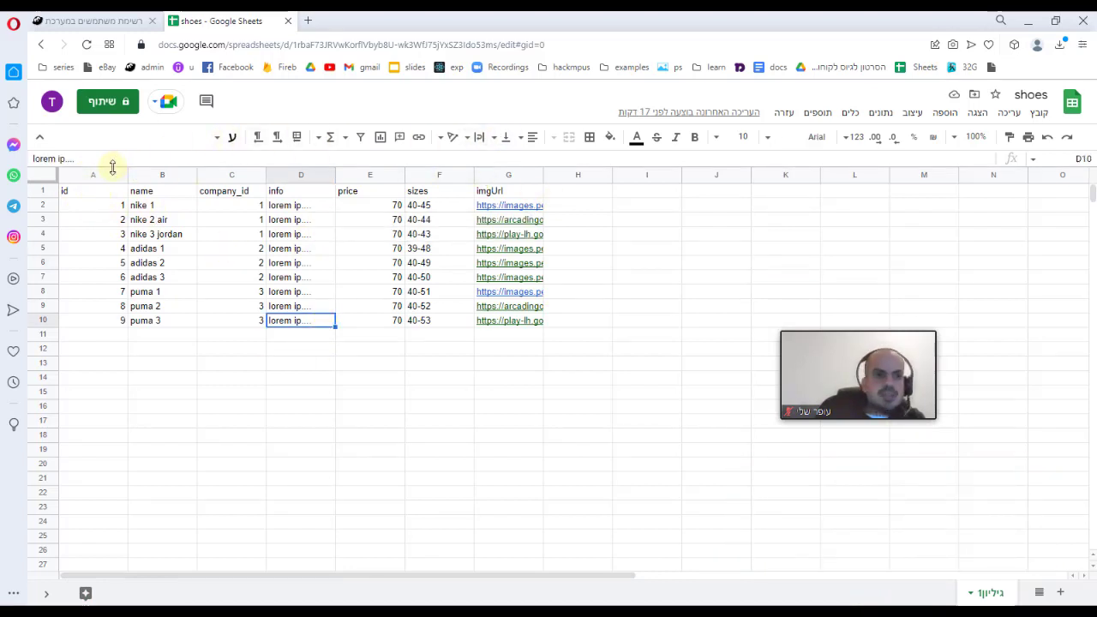
{"action": "left_click", "coordinate": [108, 176]}
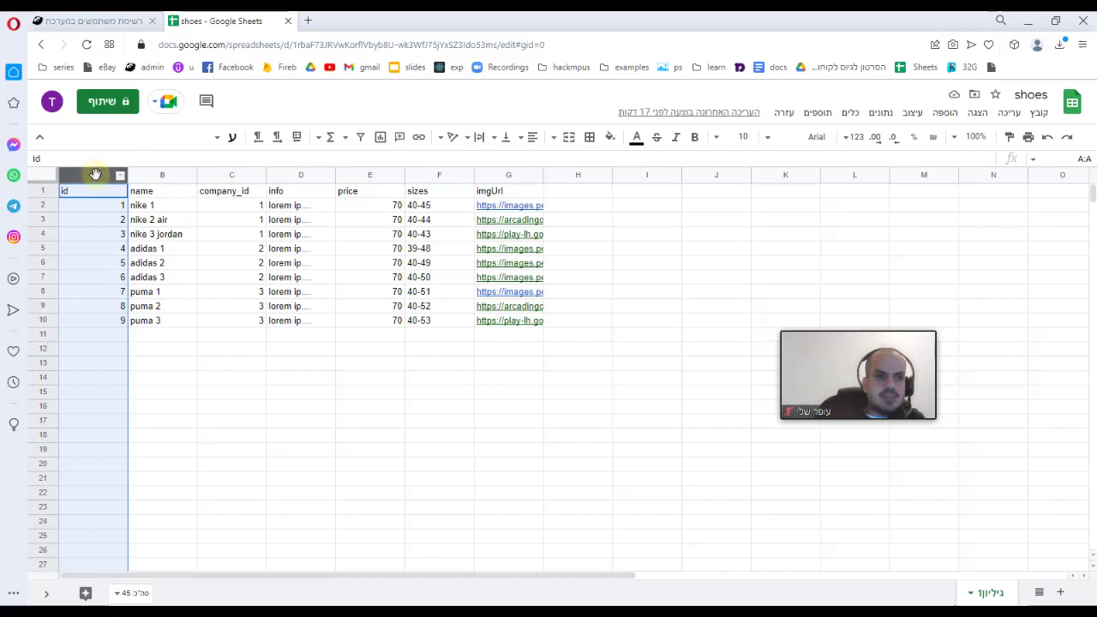
{"action": "right_click", "coordinate": [94, 174]}
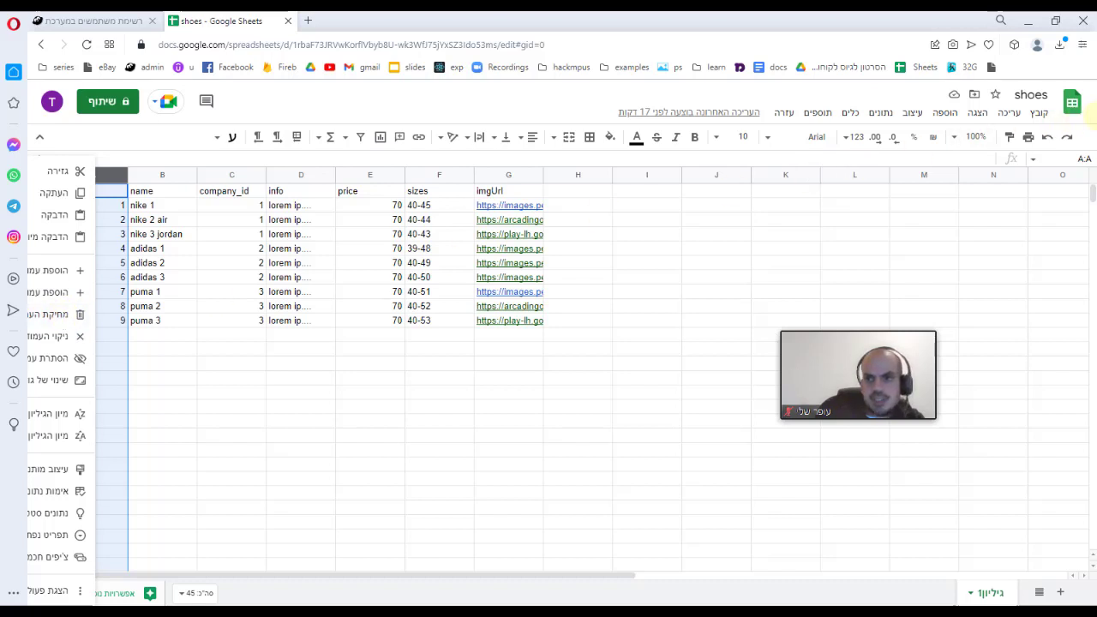
{"action": "left_click", "coordinate": [1037, 114]}
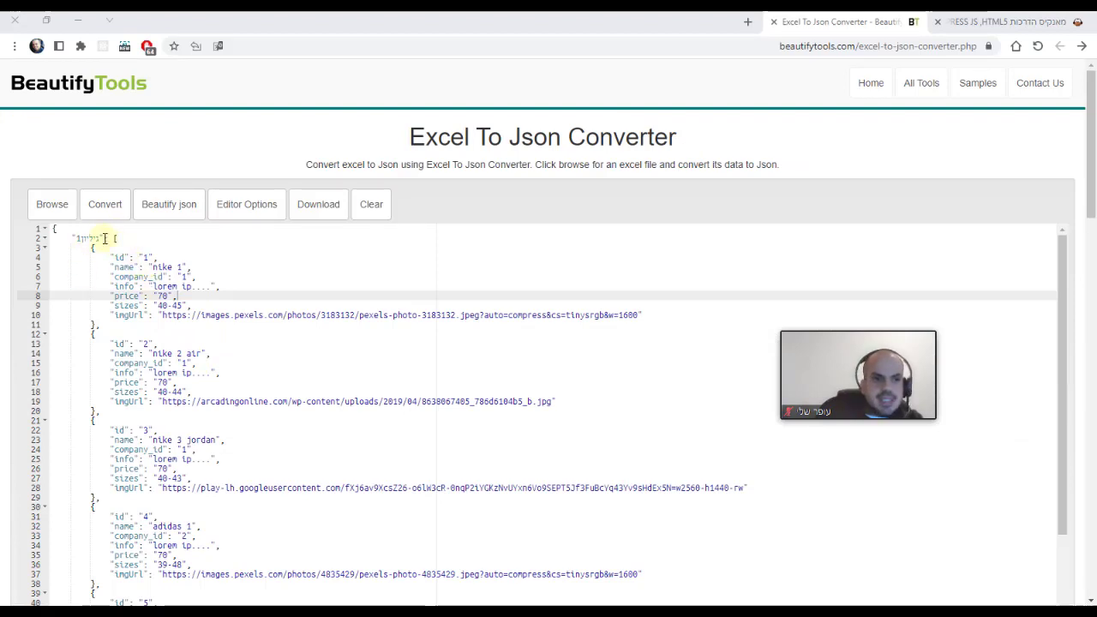
Step: Copy the full shoe-records JSON array from the converter, then bring up MongoDB Compass
{"action": "left_click_drag", "start_coordinate": [112, 238], "coordinate": [128, 325]}
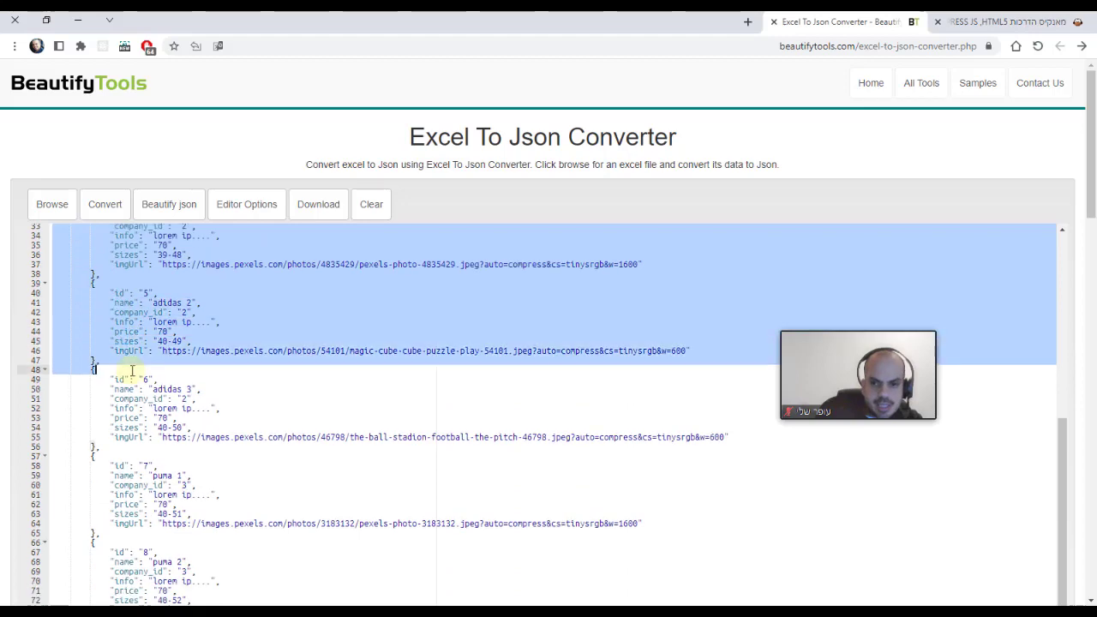
{"action": "scroll", "coordinate": [92, 367], "scroll_direction": "down", "scroll_amount": 5}
{"action": "left_click_drag", "start_coordinate": [128, 325], "coordinate": [83, 439]}
{"action": "scroll", "coordinate": [124, 399], "scroll_direction": "up", "scroll_amount": 4}
{"action": "scroll", "coordinate": [124, 400], "scroll_direction": "up", "scroll_amount": 5}
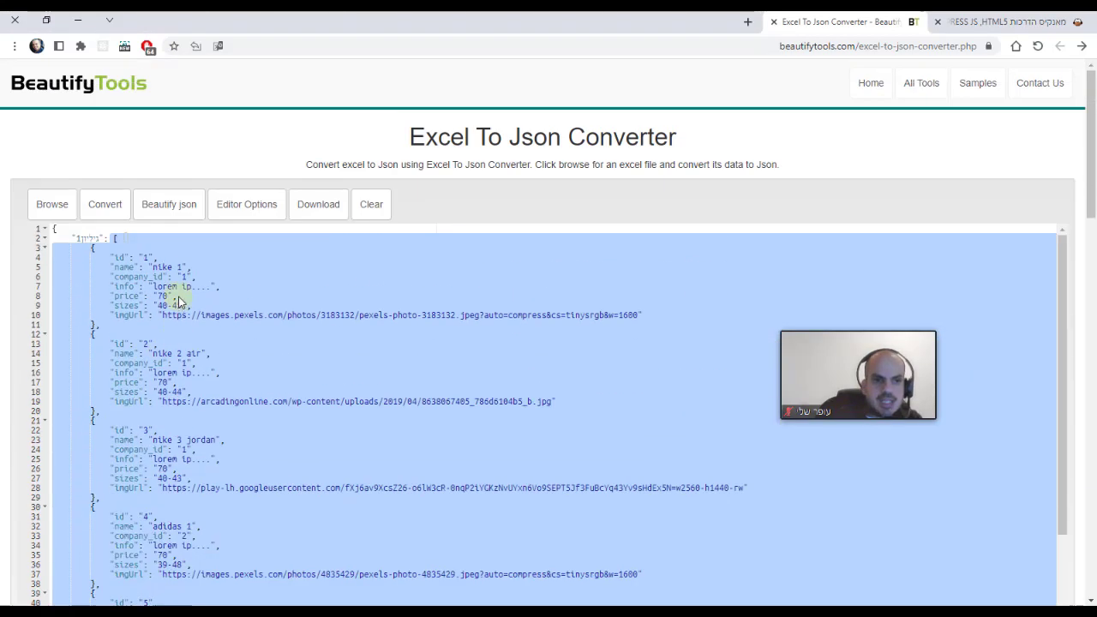
{"action": "right_click", "coordinate": [152, 327]}
{"action": "left_click", "coordinate": [192, 382]}
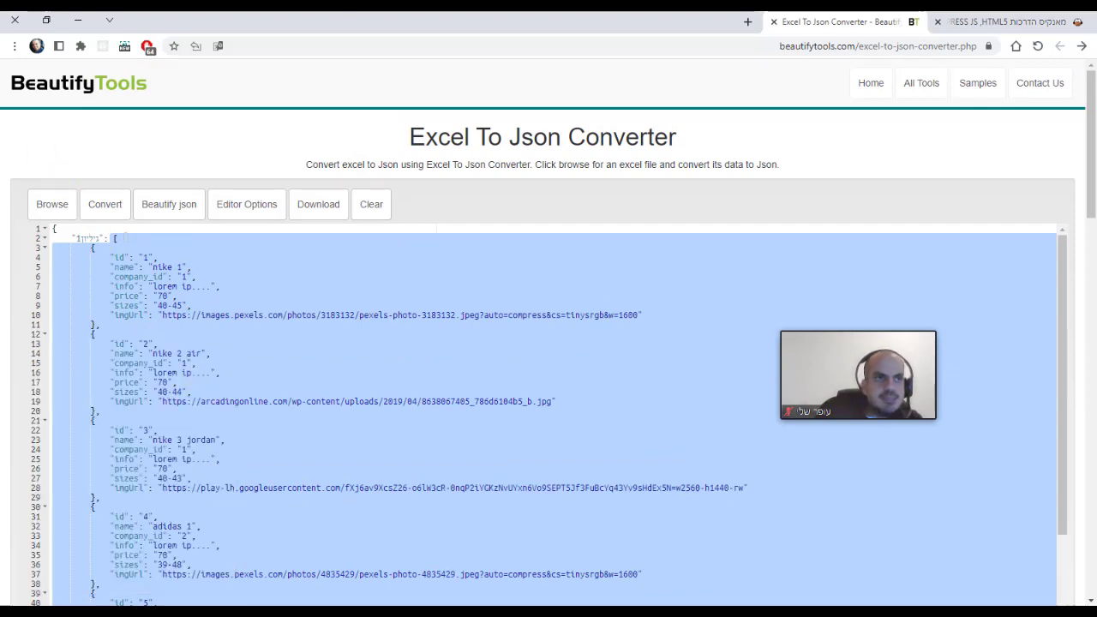
{"action": "key", "text": "alt+Tab"}
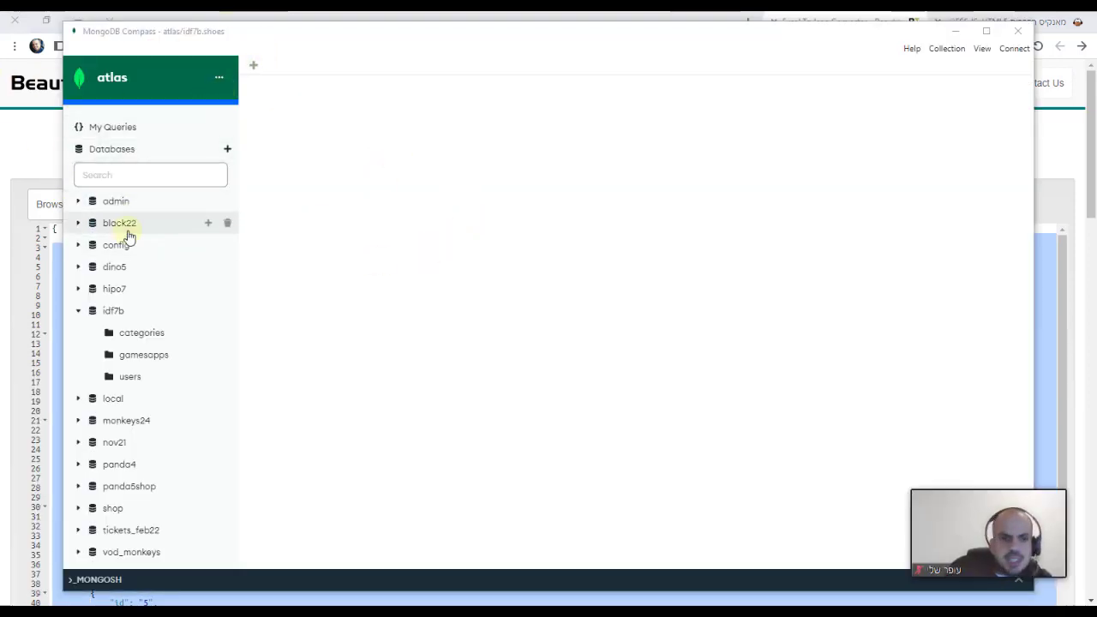
Step: Add a collection named shoes to the idf7b database and open it
{"action": "left_click", "coordinate": [103, 313]}
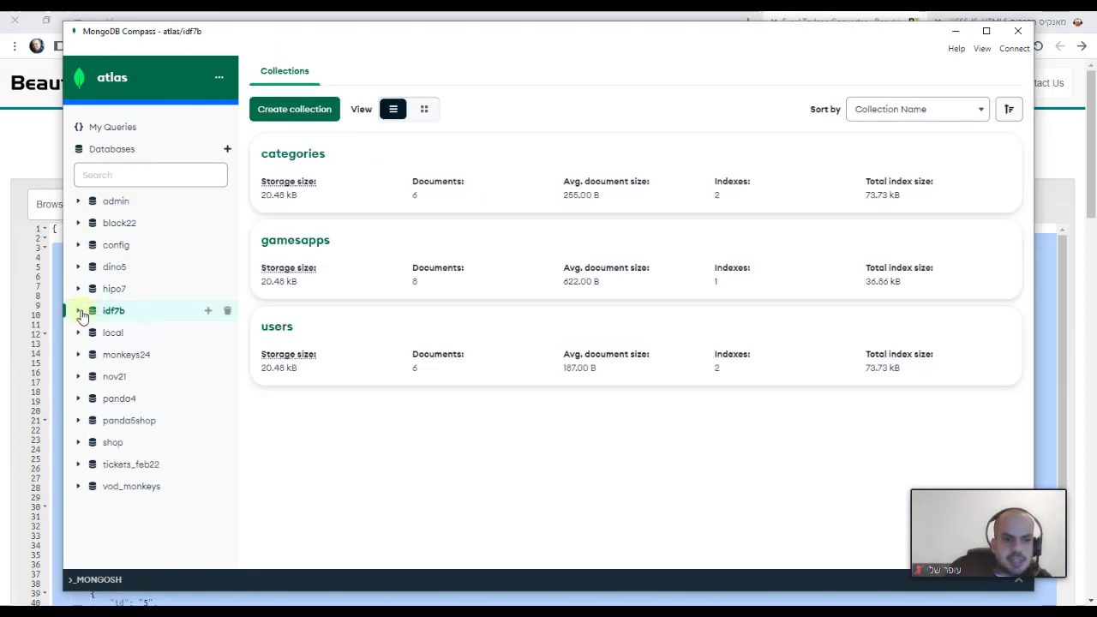
{"action": "left_click", "coordinate": [208, 311]}
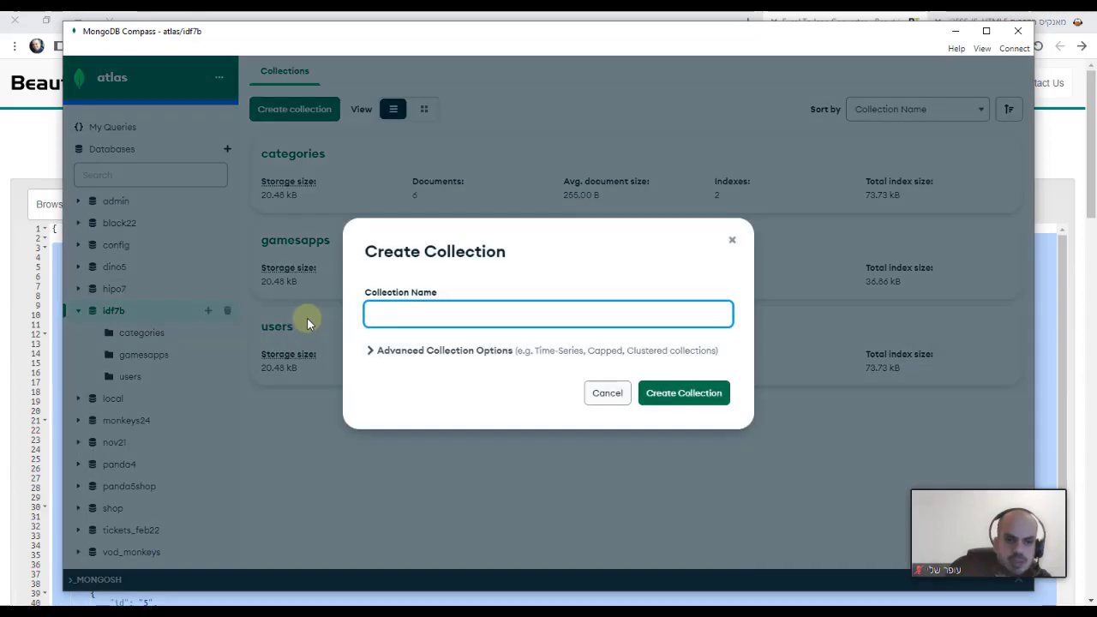
{"action": "type", "text": "shoes"}
{"action": "key", "text": "Return"}
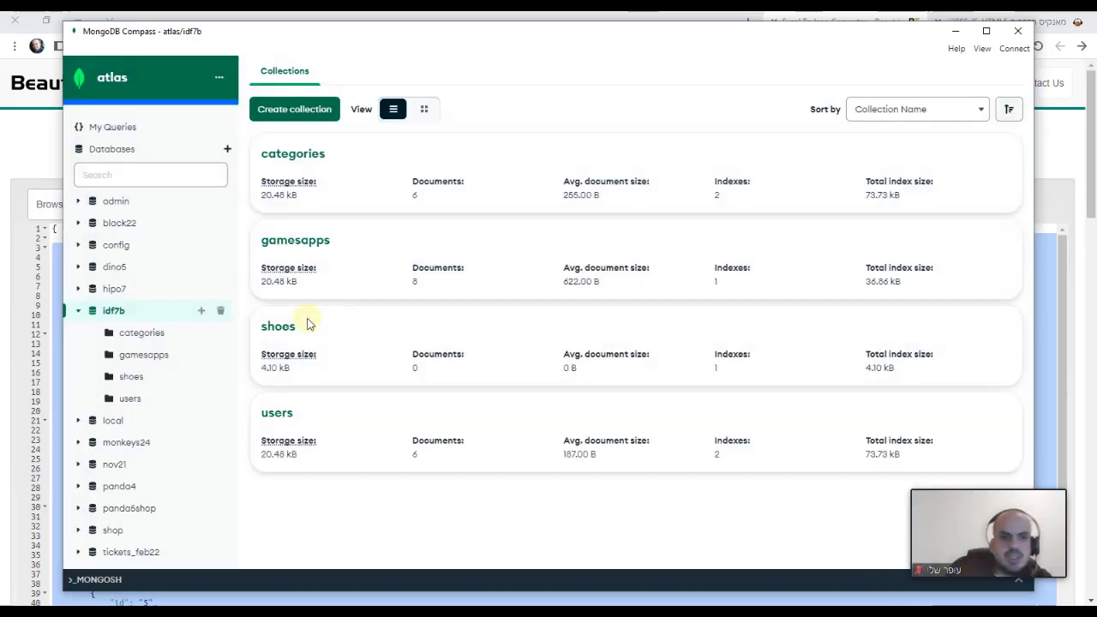
{"action": "left_click", "coordinate": [154, 382]}
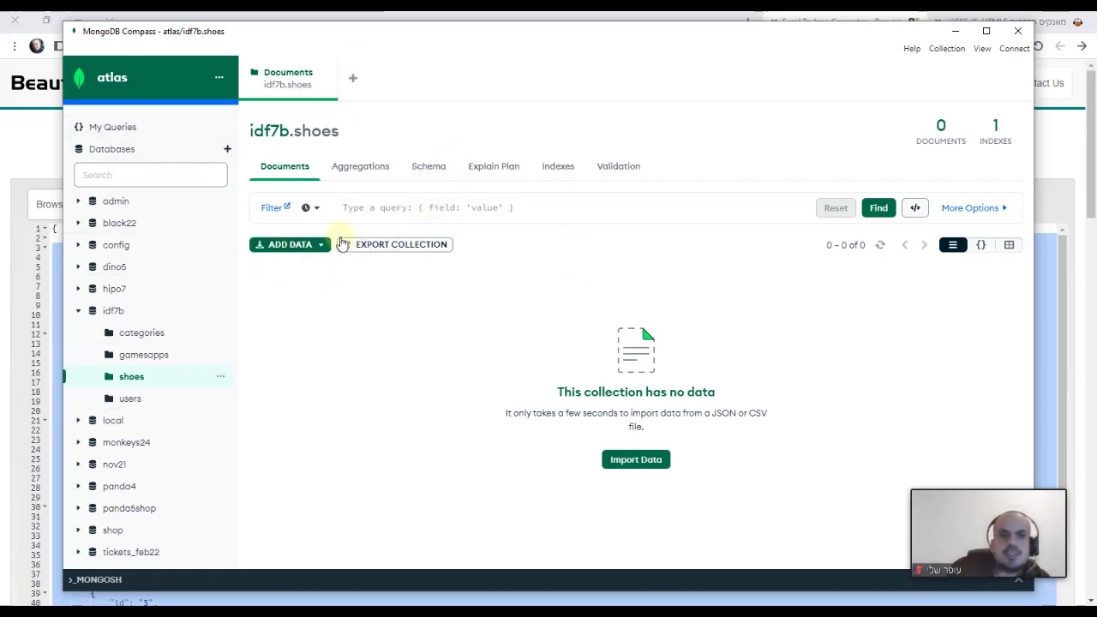
Step: Paste the shoe array into Insert Document, insert the nine records, and change the documents view
{"action": "left_click", "coordinate": [313, 250]}
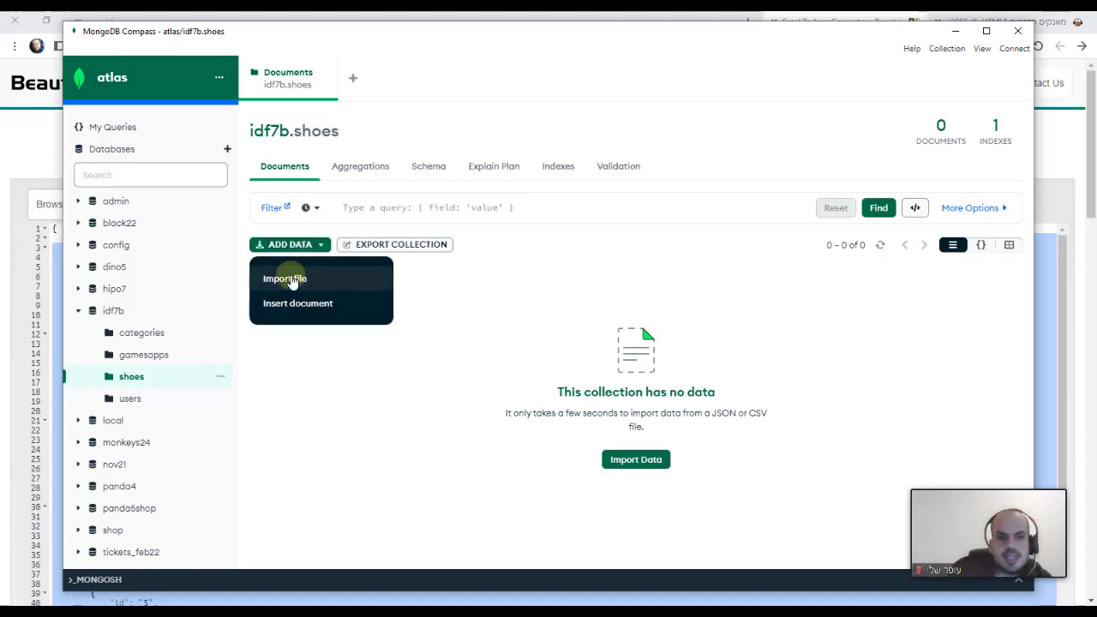
{"action": "left_click", "coordinate": [310, 305]}
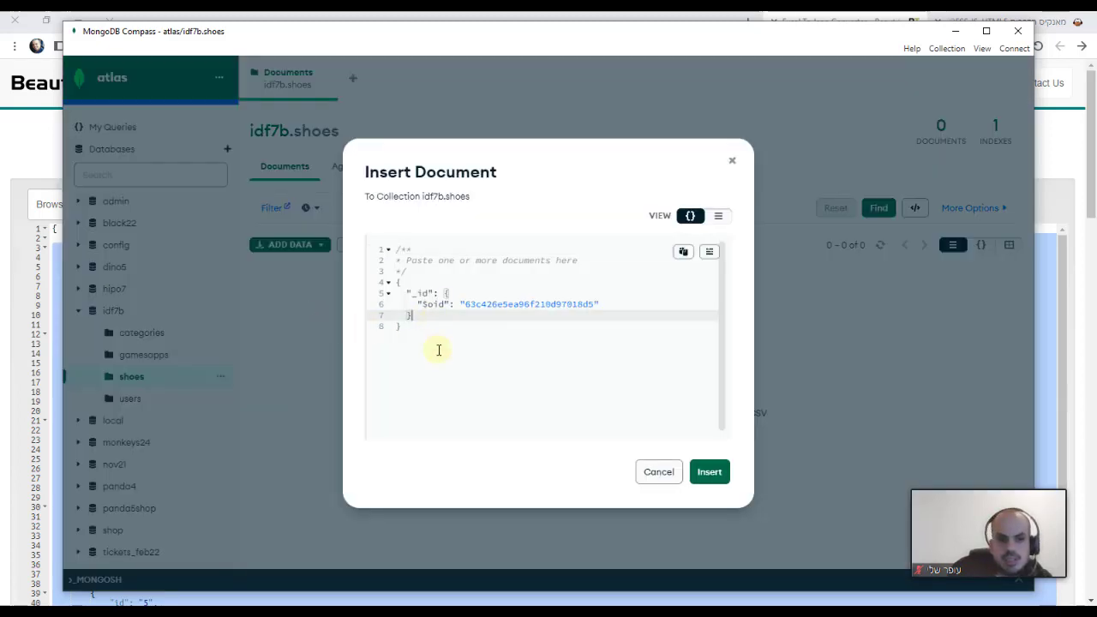
{"action": "left_click_drag", "start_coordinate": [438, 350], "coordinate": [288, 145]}
{"action": "key", "text": "BackSpace"}
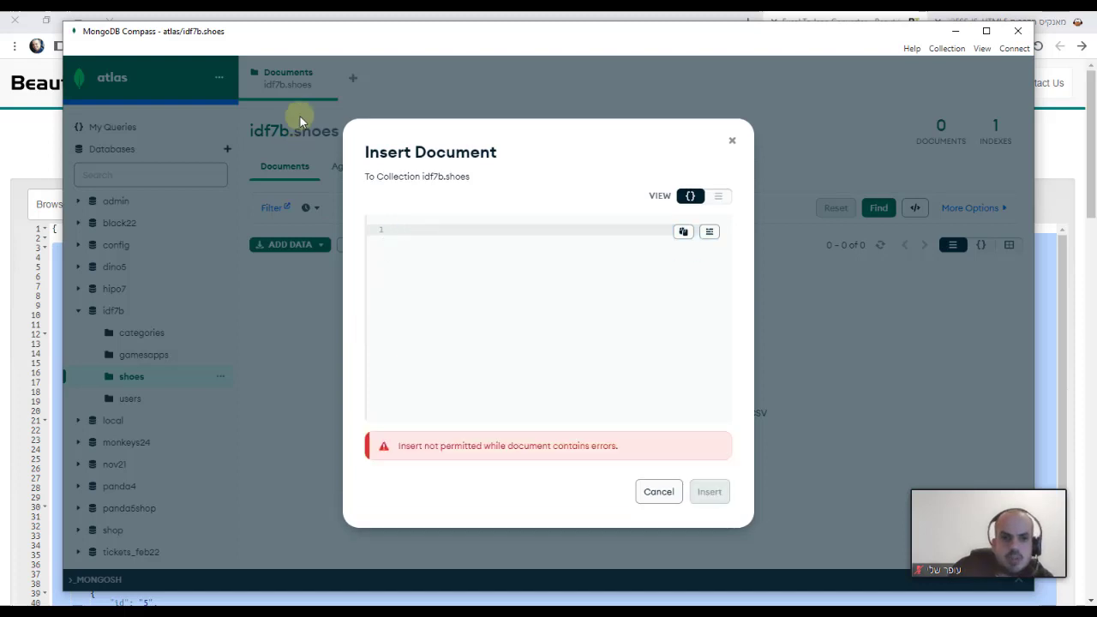
{"action": "key", "text": "ctrl+v"}
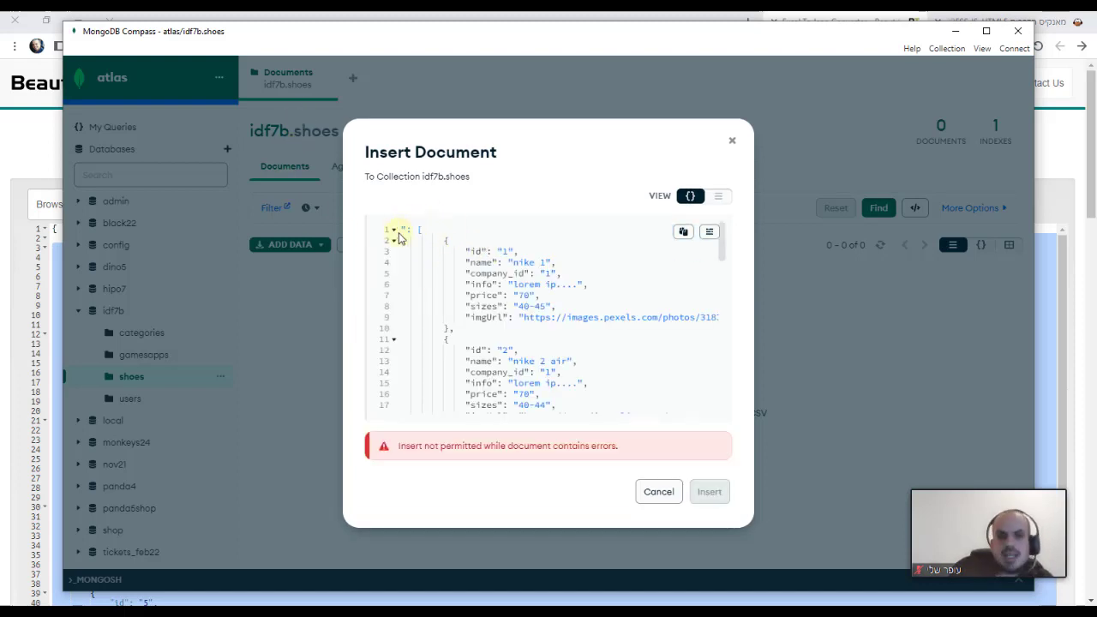
{"action": "left_click", "coordinate": [409, 230]}
{"action": "key", "text": "BackSpace"}
{"action": "key", "text": "BackSpace"}
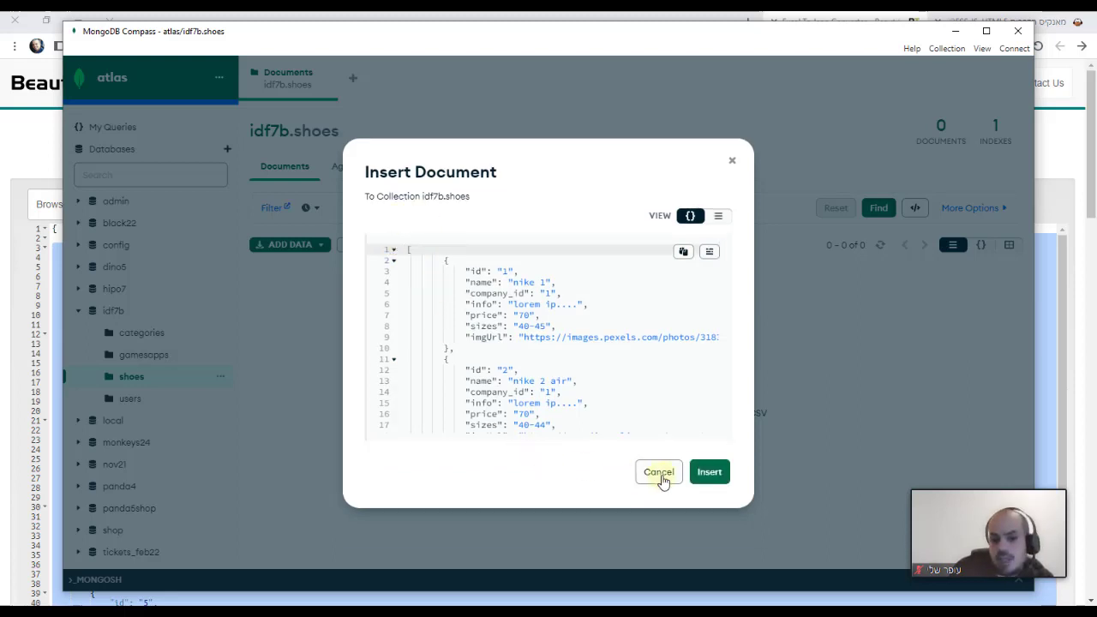
{"action": "left_click", "coordinate": [708, 472]}
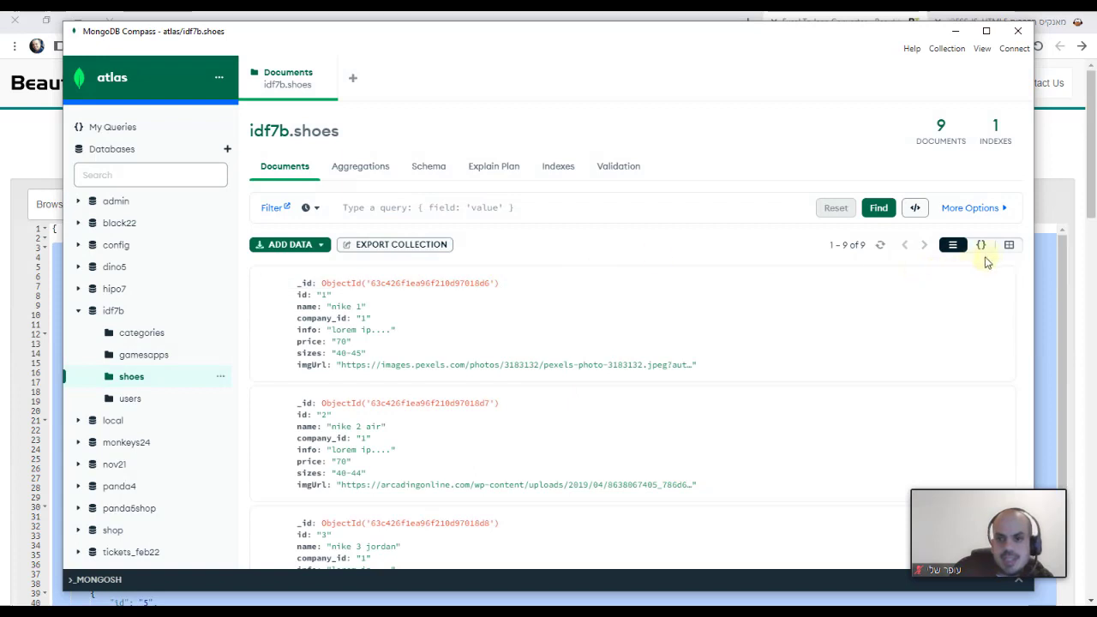
{"action": "left_click", "coordinate": [1008, 246]}
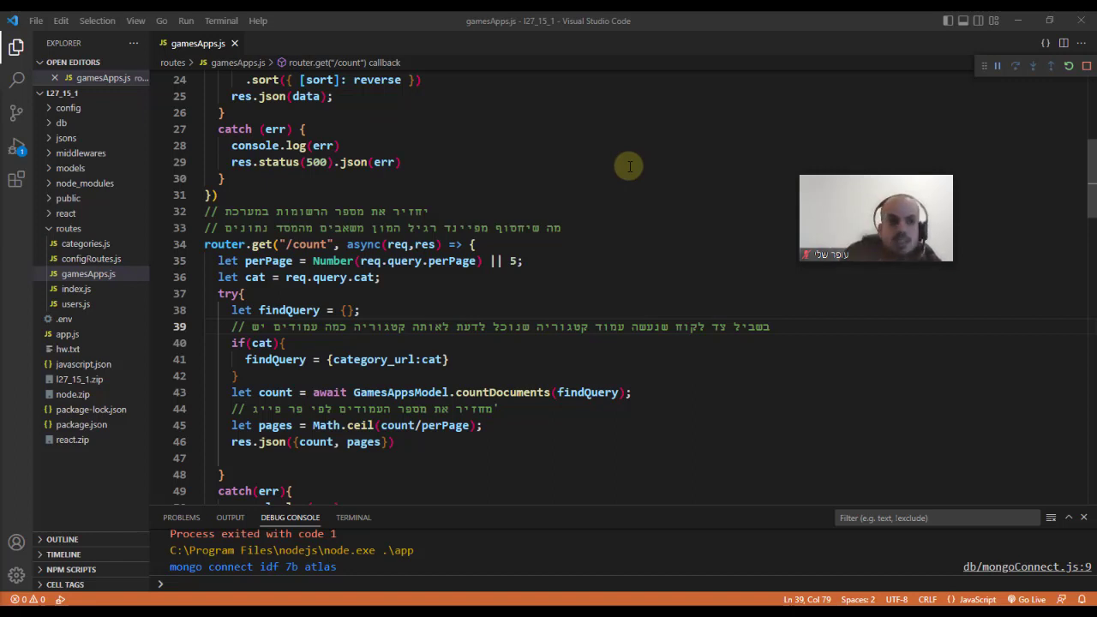
Step: Add an empty shoeModel.js under models, then switch back to Chrome
{"action": "left_click", "coordinate": [101, 167]}
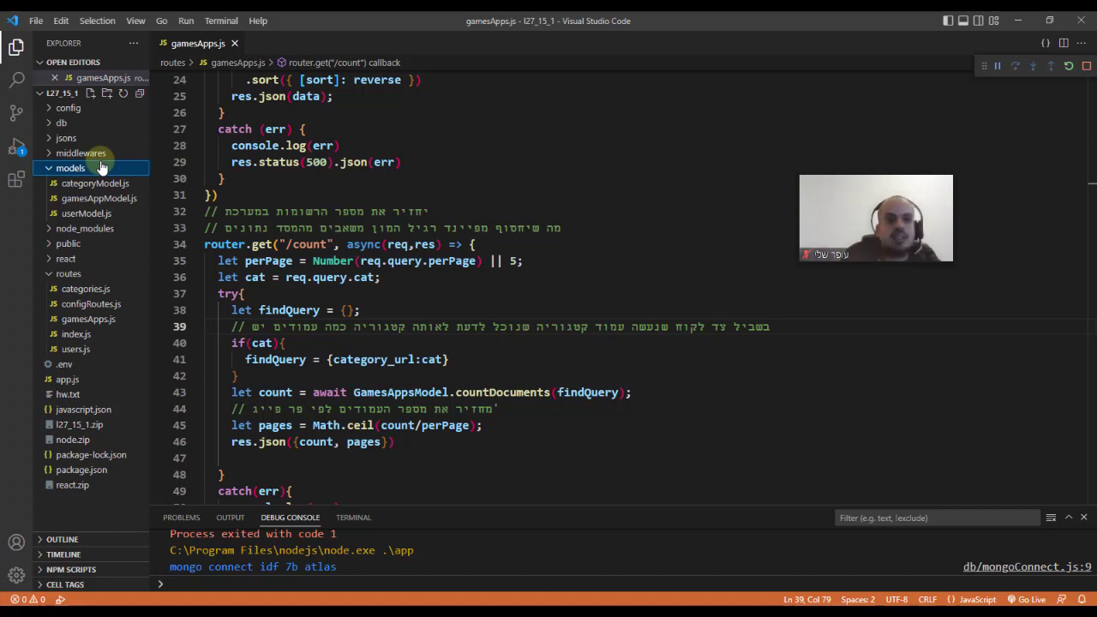
{"action": "left_click", "coordinate": [90, 93]}
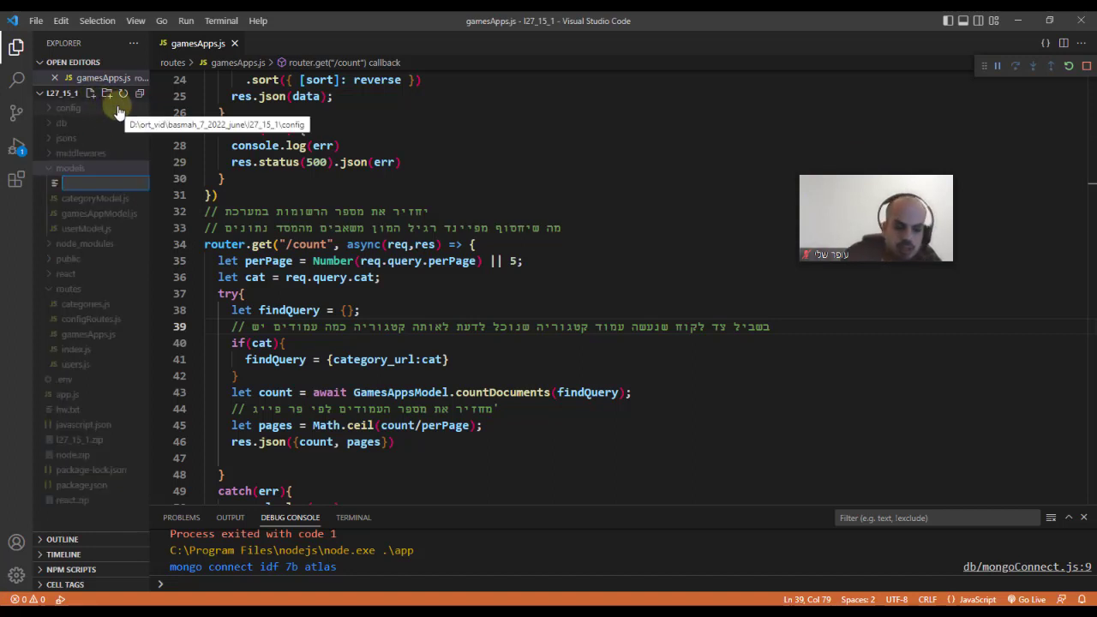
{"action": "type", "text": "shoeModel"}
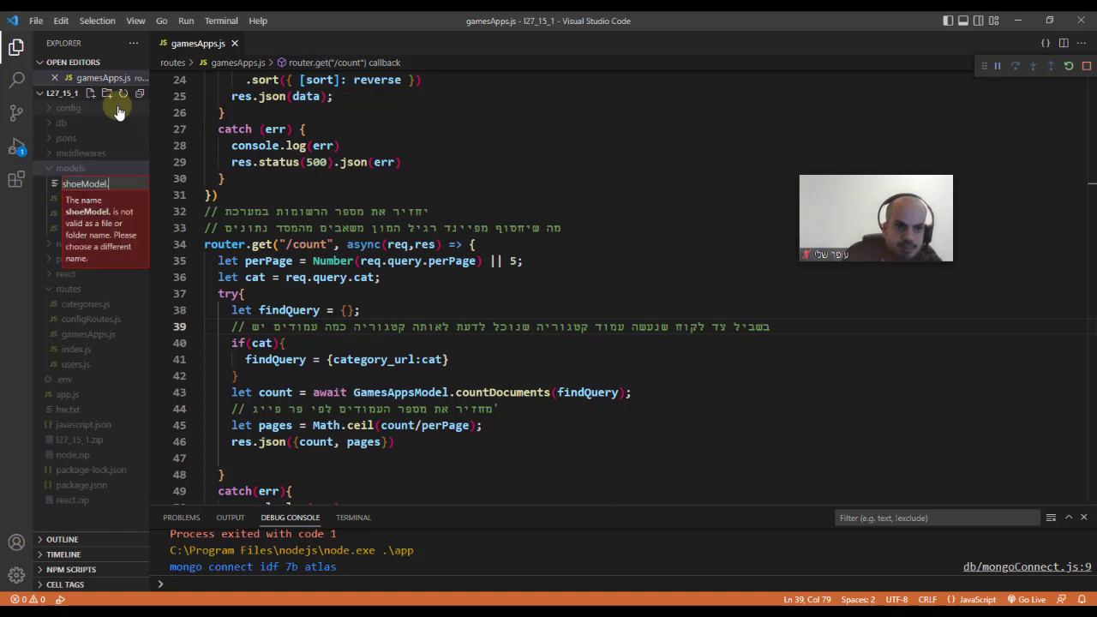
{"action": "type", "text": ".js"}
{"action": "key", "text": "Return"}
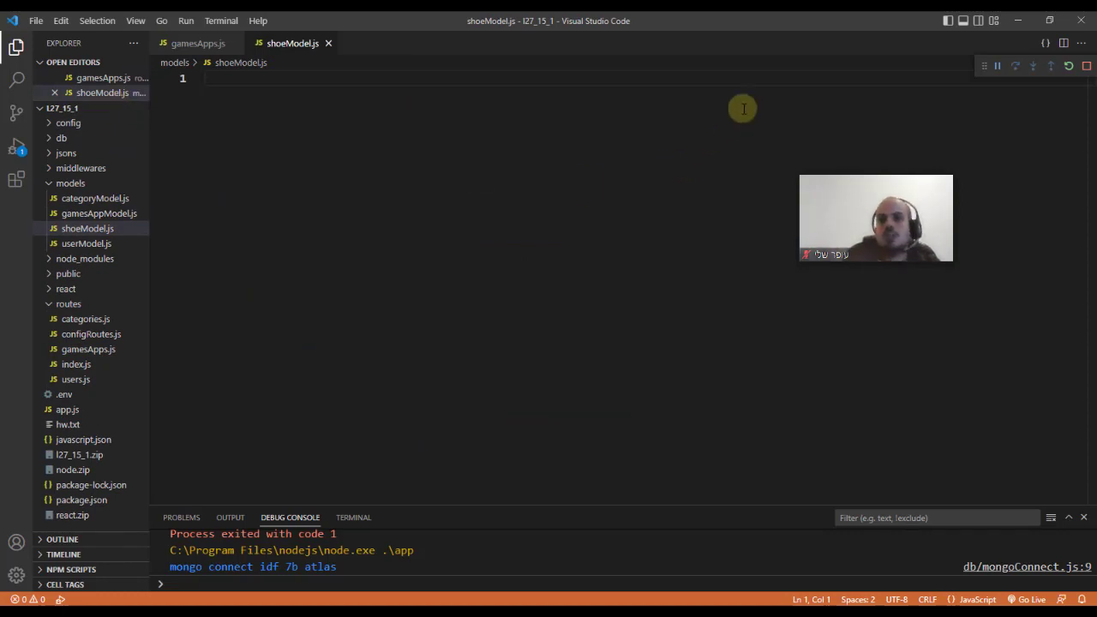
{"action": "key", "text": "alt+Tab"}
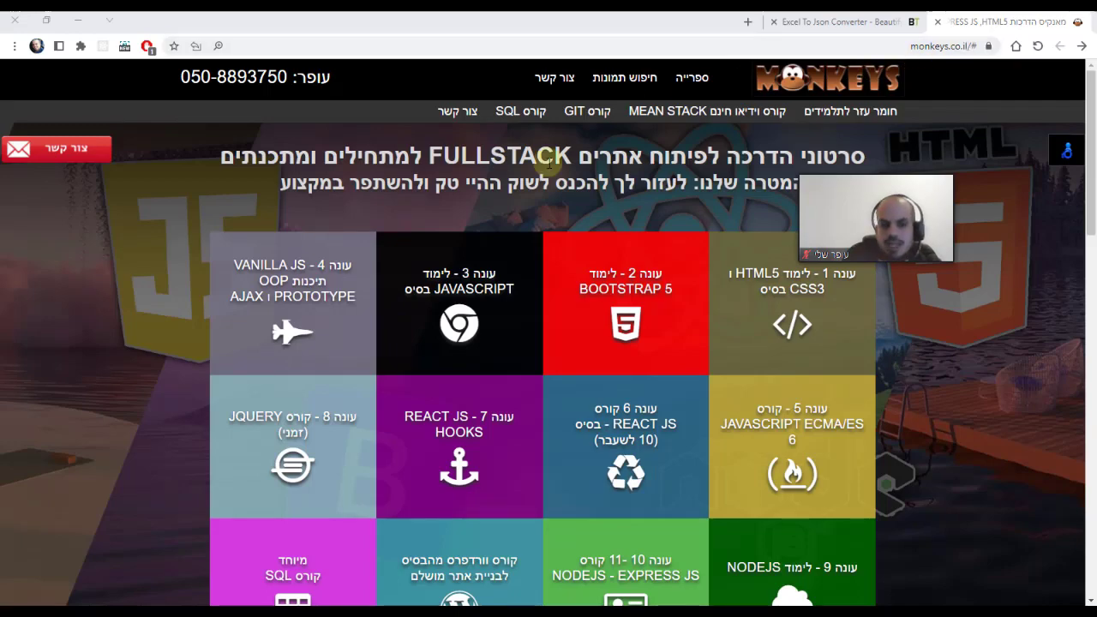
Step: From the monkeys.co.il footer, open the Form wizard at form2024.netlify.app
{"action": "scroll", "coordinate": [540, 185], "scroll_direction": "down", "scroll_amount": 5}
{"action": "scroll", "coordinate": [540, 184], "scroll_direction": "down", "scroll_amount": 10}
{"action": "scroll", "coordinate": [539, 184], "scroll_direction": "down", "scroll_amount": 3}
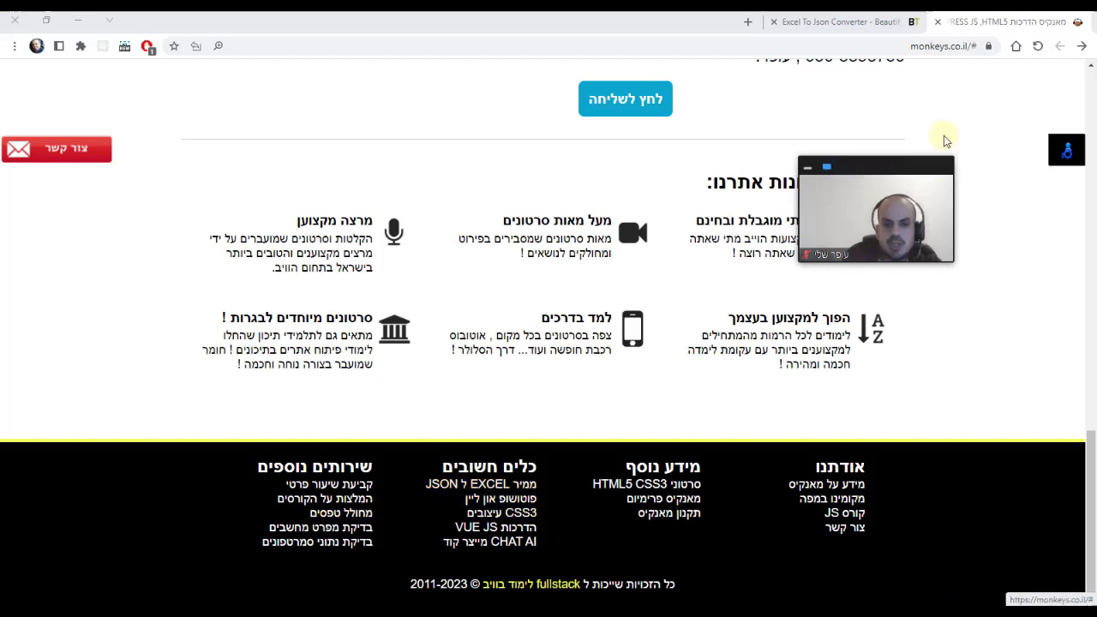
{"action": "left_click", "coordinate": [1038, 45]}
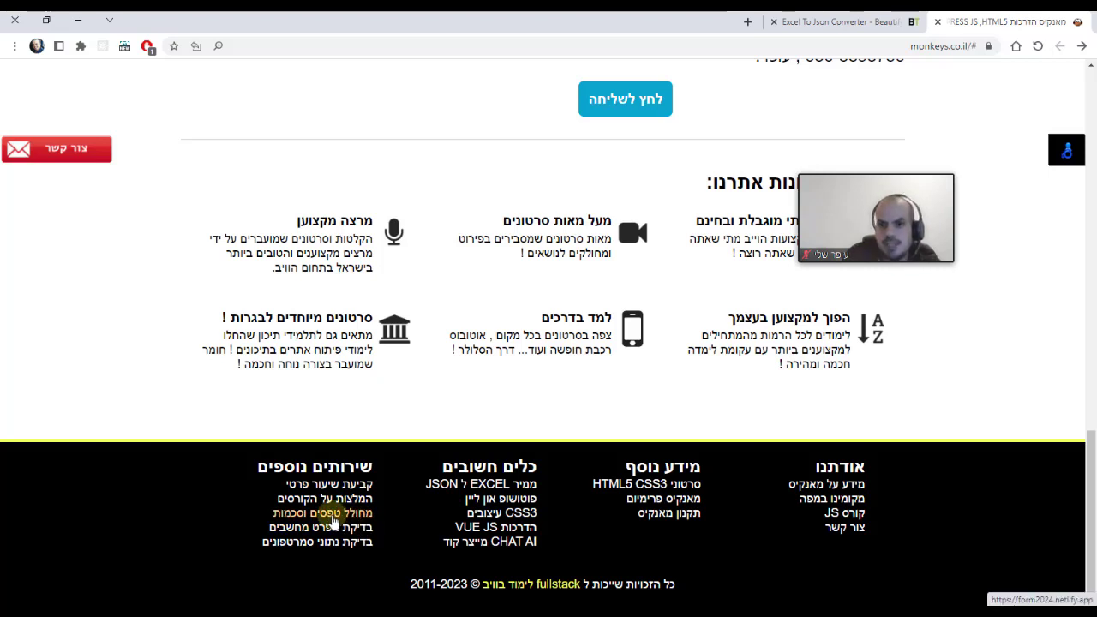
{"action": "left_click", "coordinate": [334, 519]}
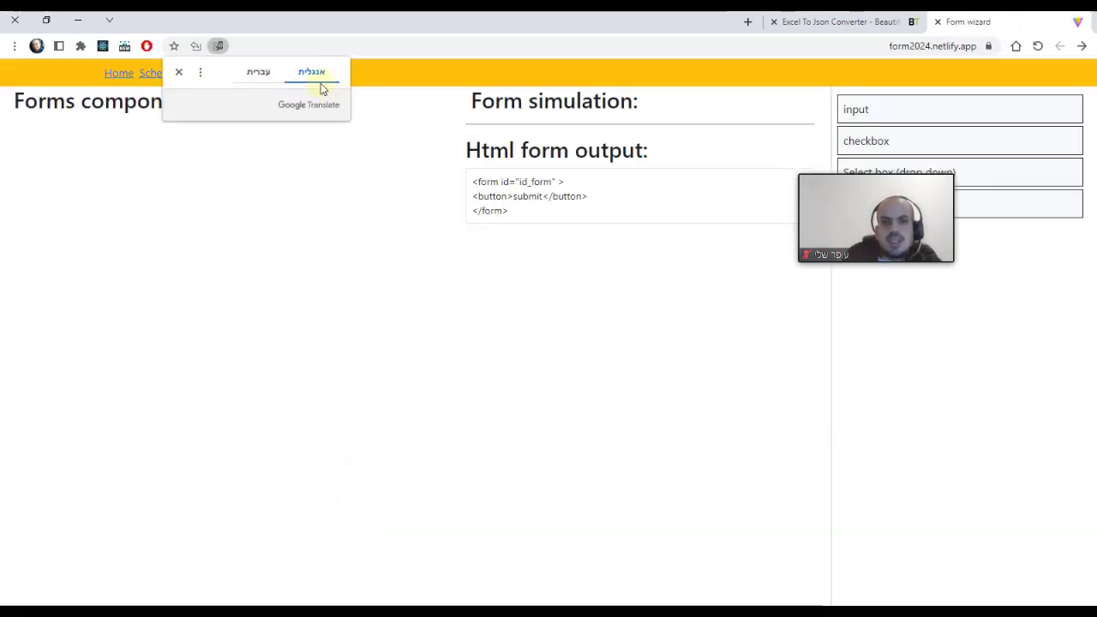
Step: Dismiss the Google Translate popup on the Form wizard page
{"action": "left_click", "coordinate": [255, 236]}
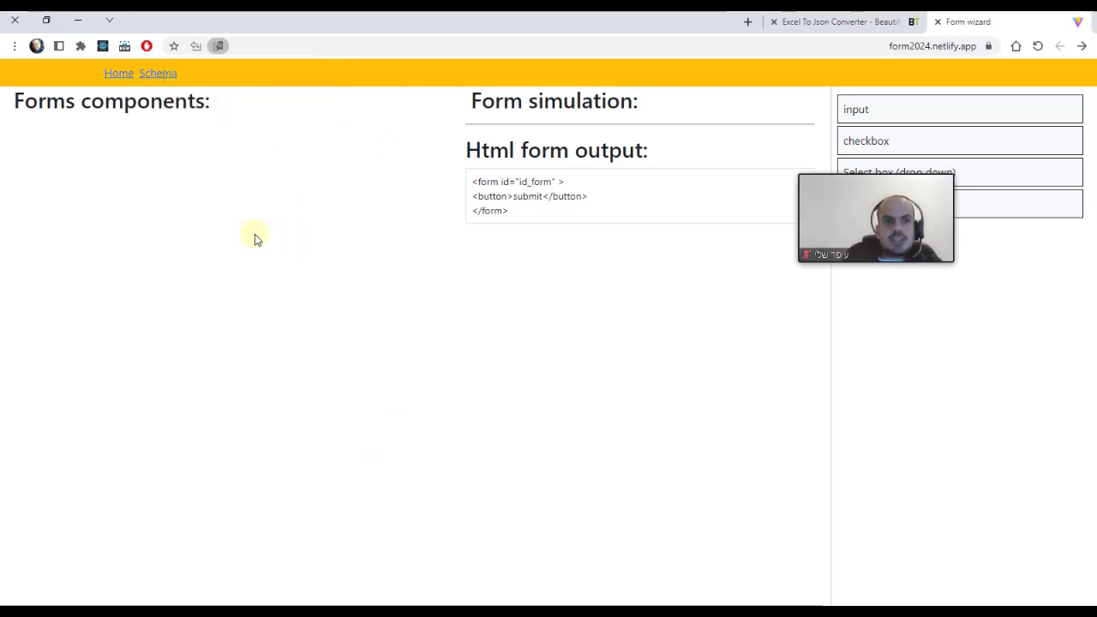
{"action": "left_click", "coordinate": [883, 269]}
{"action": "left_click_drag", "start_coordinate": [883, 268], "coordinate": [981, 585]}
{"action": "left_click", "coordinate": [447, 57]}
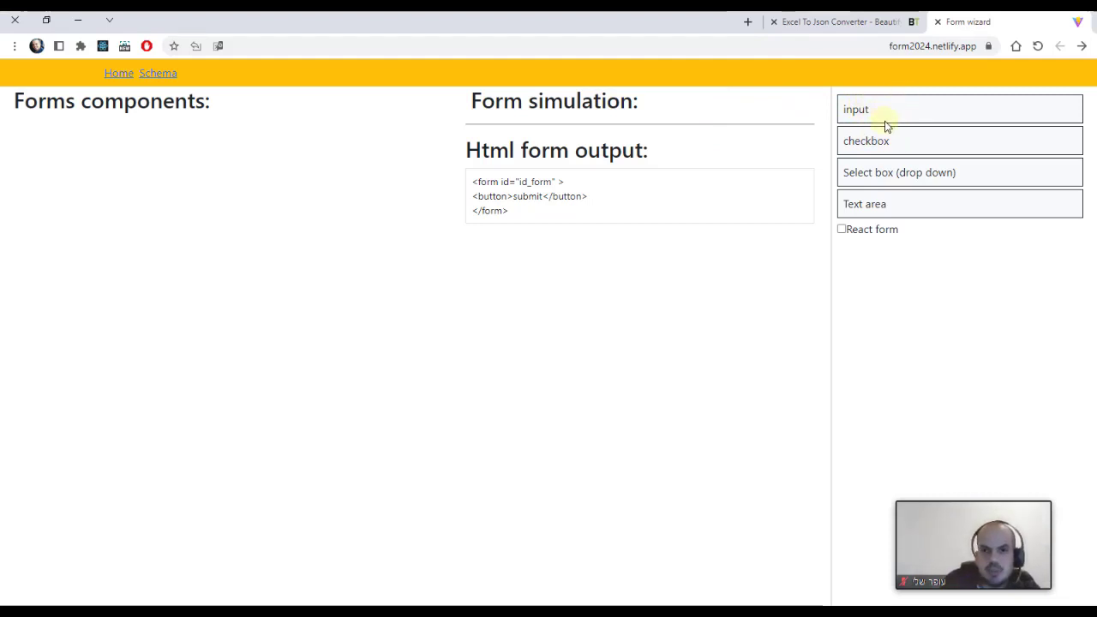
Step: Add a name input and a confirm checkbox, then go to the express schema page
{"action": "left_click", "coordinate": [884, 115]}
{"action": "left_click", "coordinate": [894, 142]}
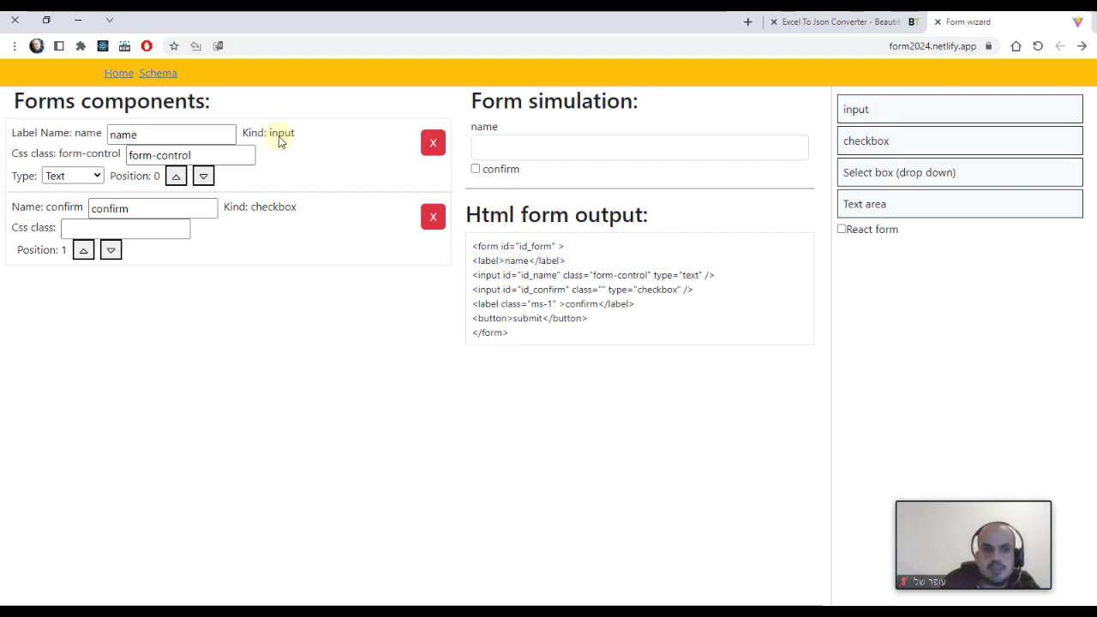
{"action": "left_click", "coordinate": [161, 74]}
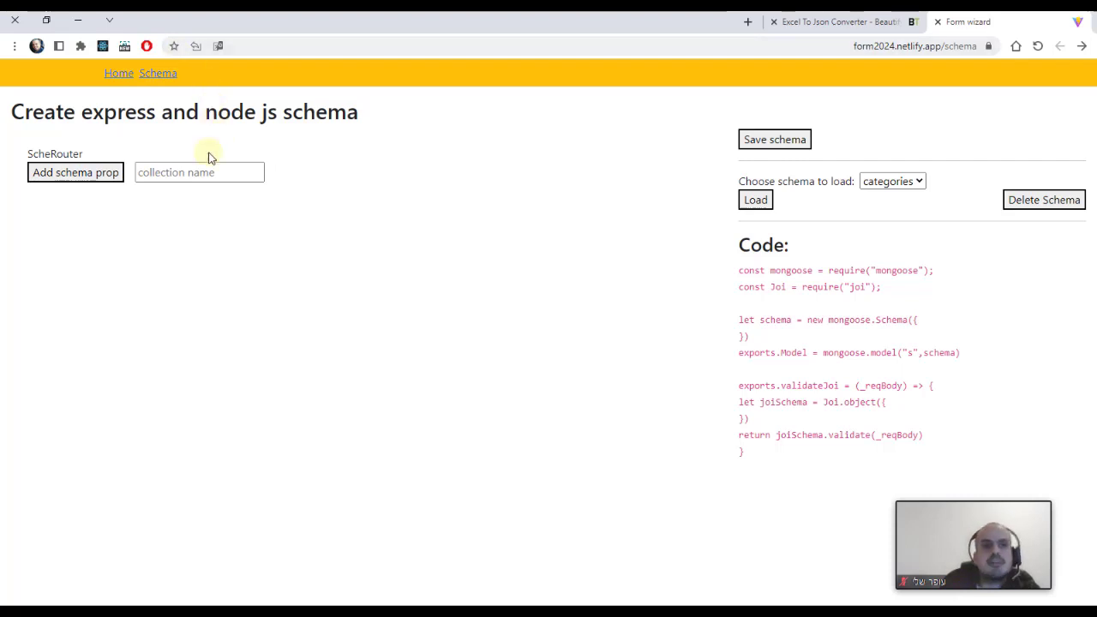
Step: Add three Number props named test (min 1, max 999) and select the first prop's name
{"action": "left_click", "coordinate": [78, 176]}
{"action": "left_click", "coordinate": [78, 175]}
{"action": "left_click", "coordinate": [78, 176]}
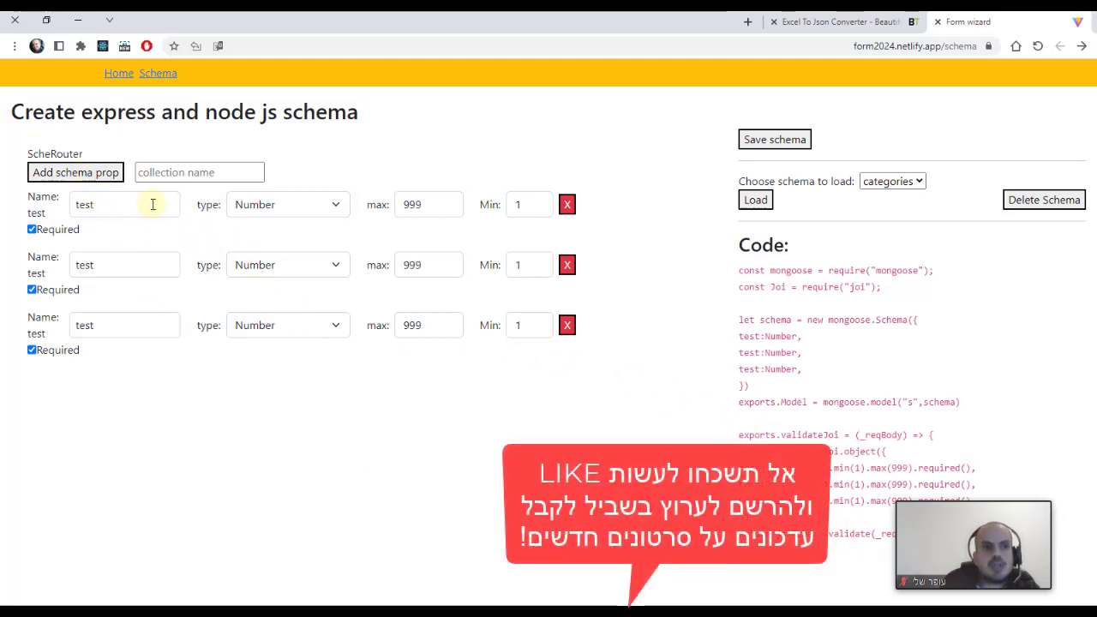
{"action": "double_click", "coordinate": [153, 204]}
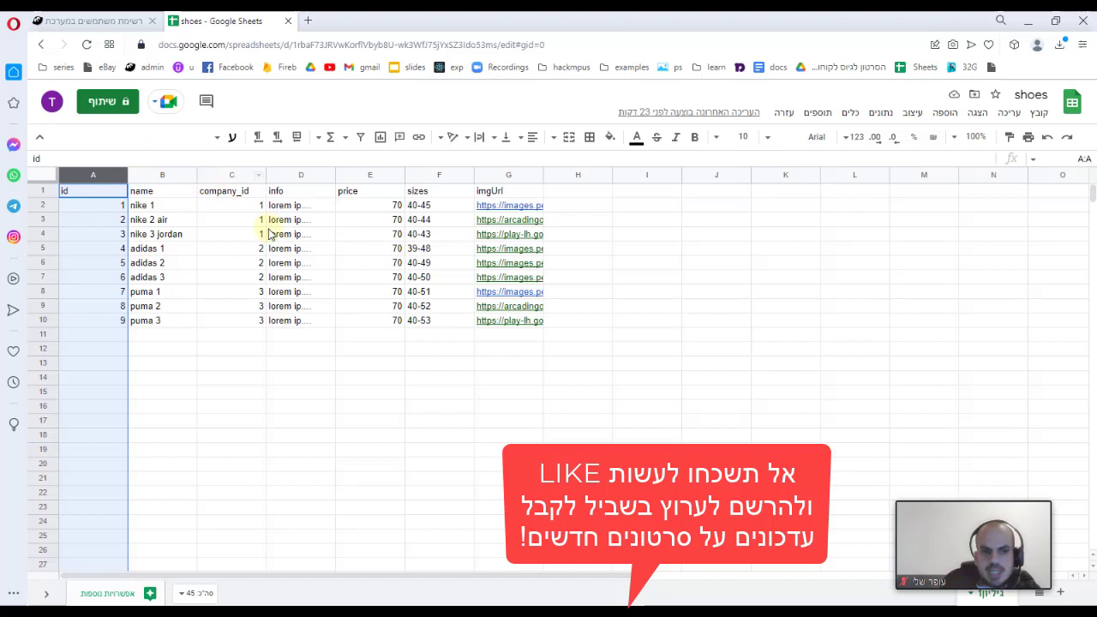
{"action": "left_click", "coordinate": [252, 235]}
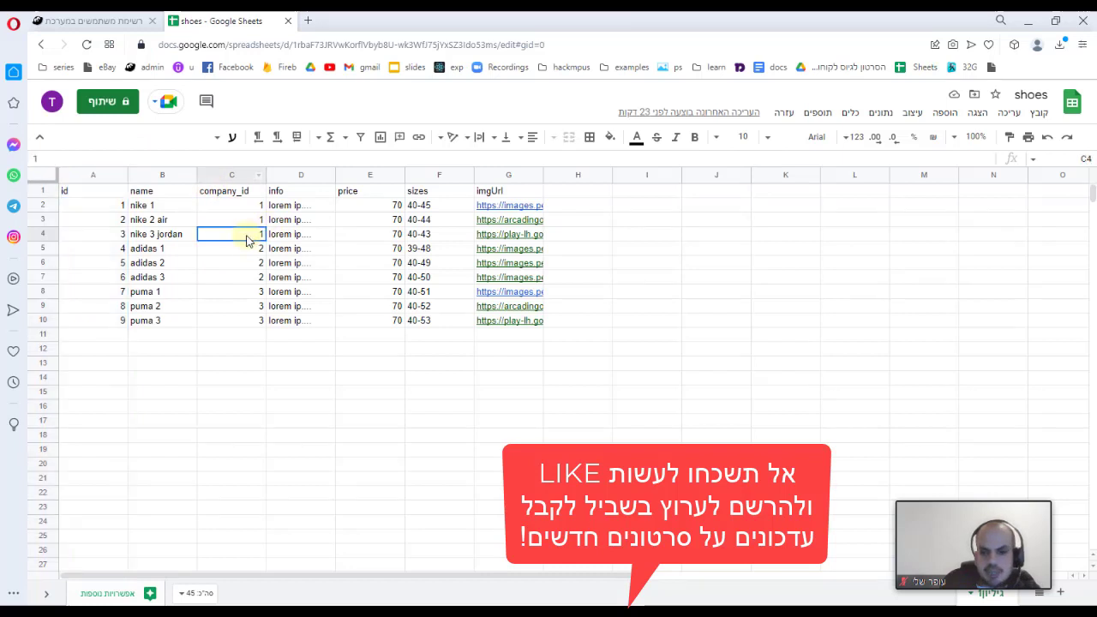
{"action": "left_click", "coordinate": [150, 195]}
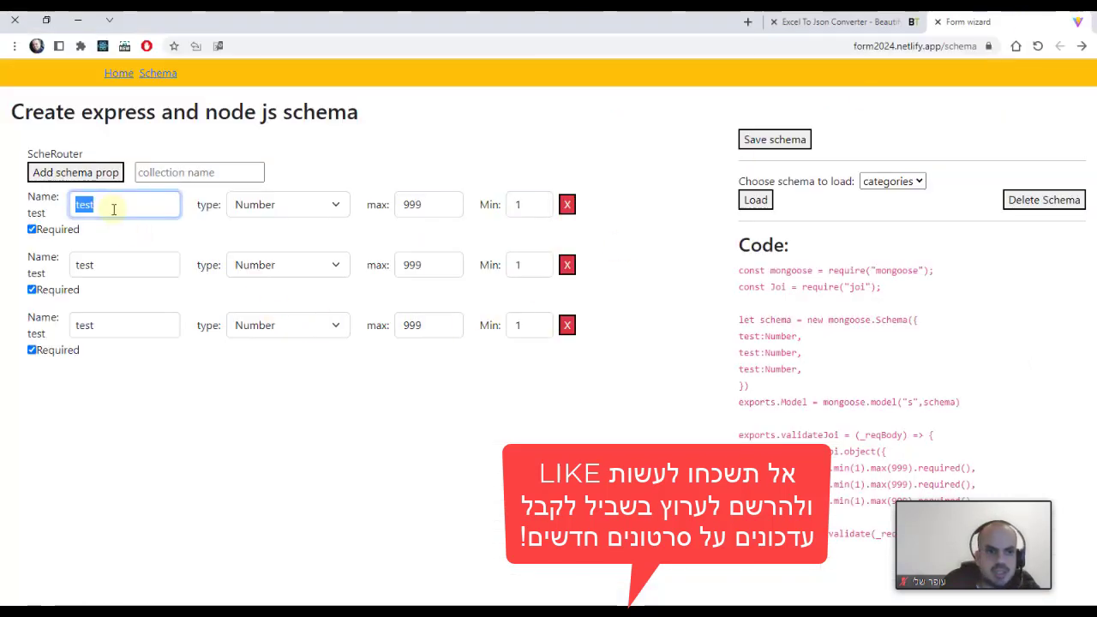
Step: Name the first two properties name and company_id, and make name a String
{"action": "type", "text": "name"}
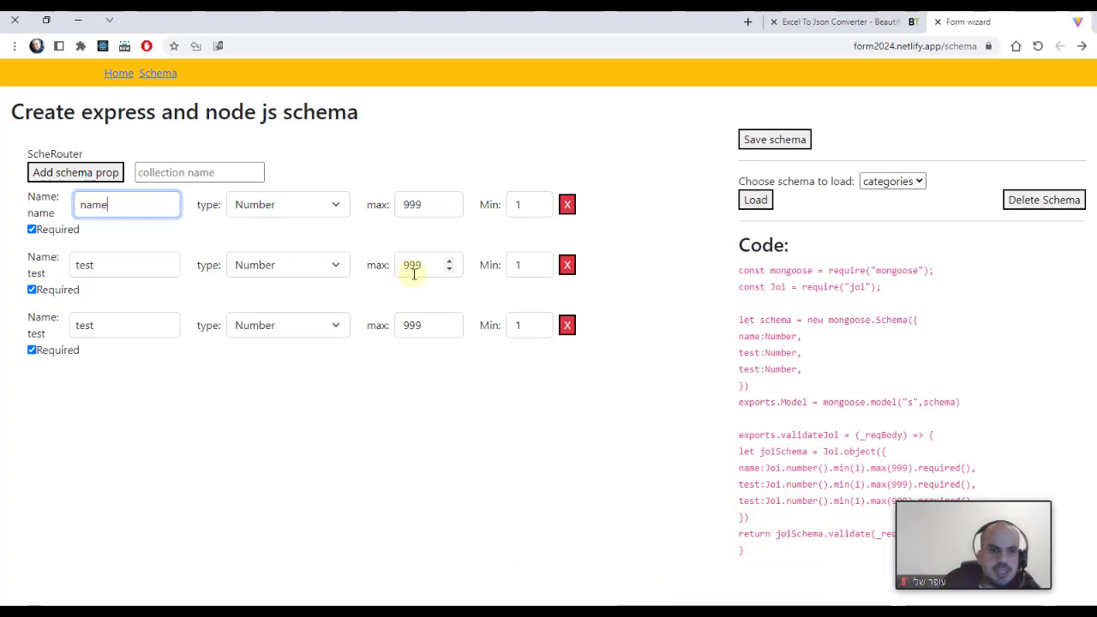
{"action": "left_click", "coordinate": [154, 265]}
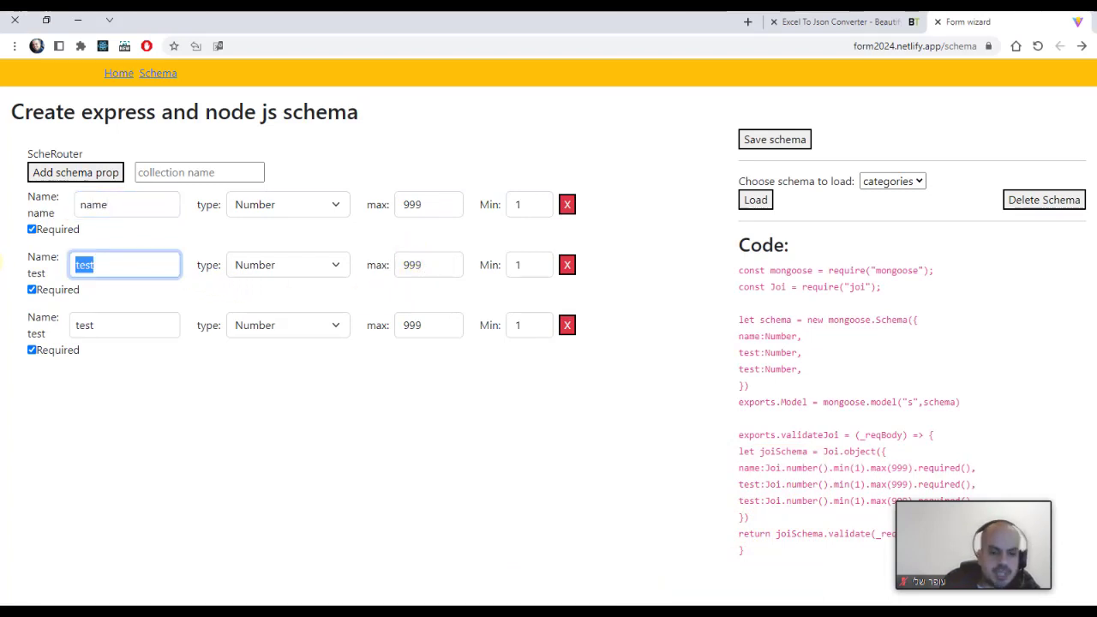
{"action": "type", "text": "ci"}
{"action": "key", "text": "BackSpace"}
{"action": "type", "text": "ompan"}
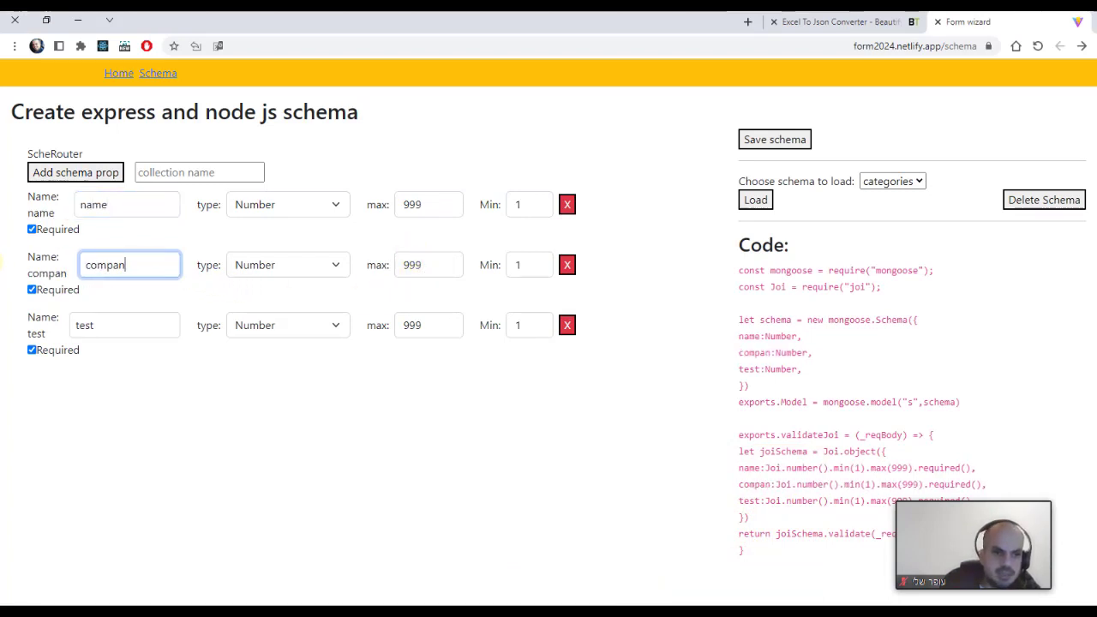
{"action": "type", "text": "y_id"}
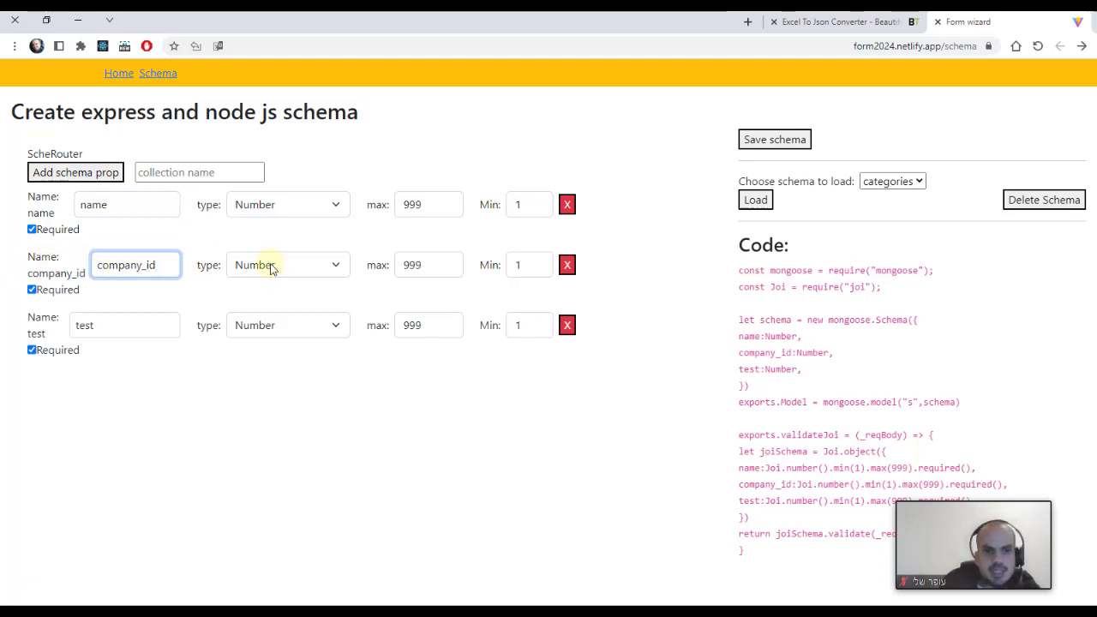
{"action": "left_click", "coordinate": [270, 215]}
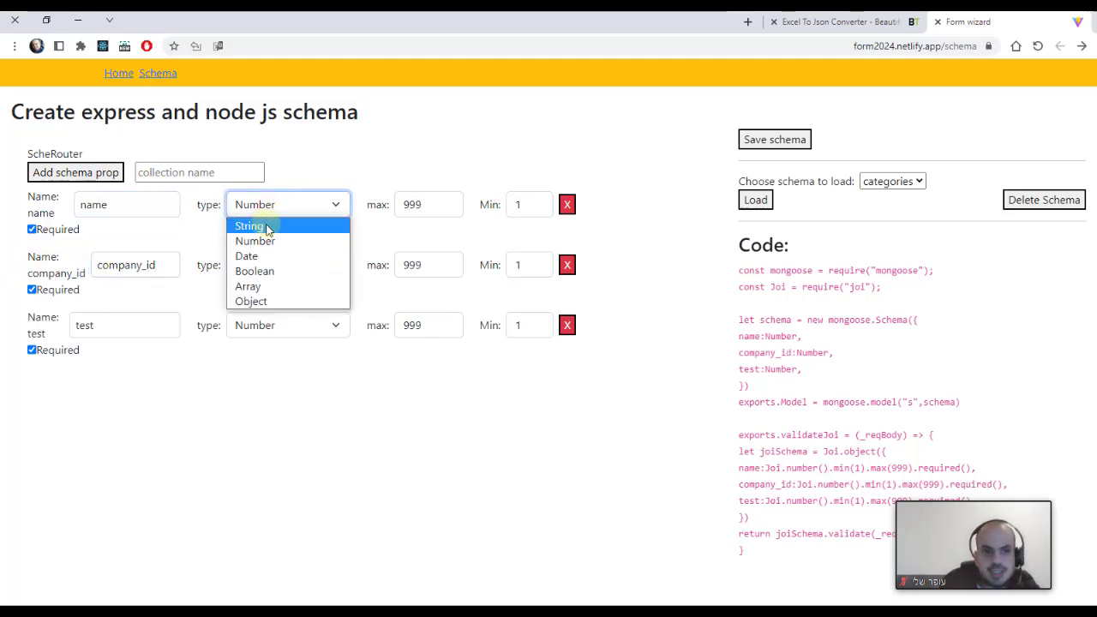
{"action": "left_click", "coordinate": [267, 226]}
Step: Add more schema properties and remove the extra test property
{"action": "left_click", "coordinate": [128, 324]}
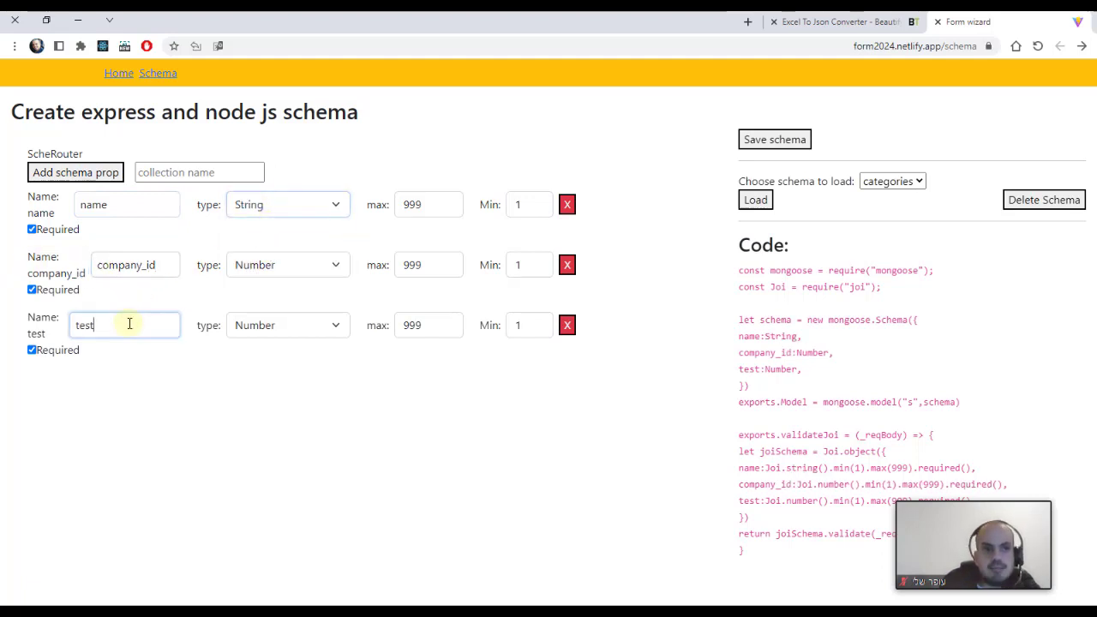
{"action": "double_click", "coordinate": [92, 174]}
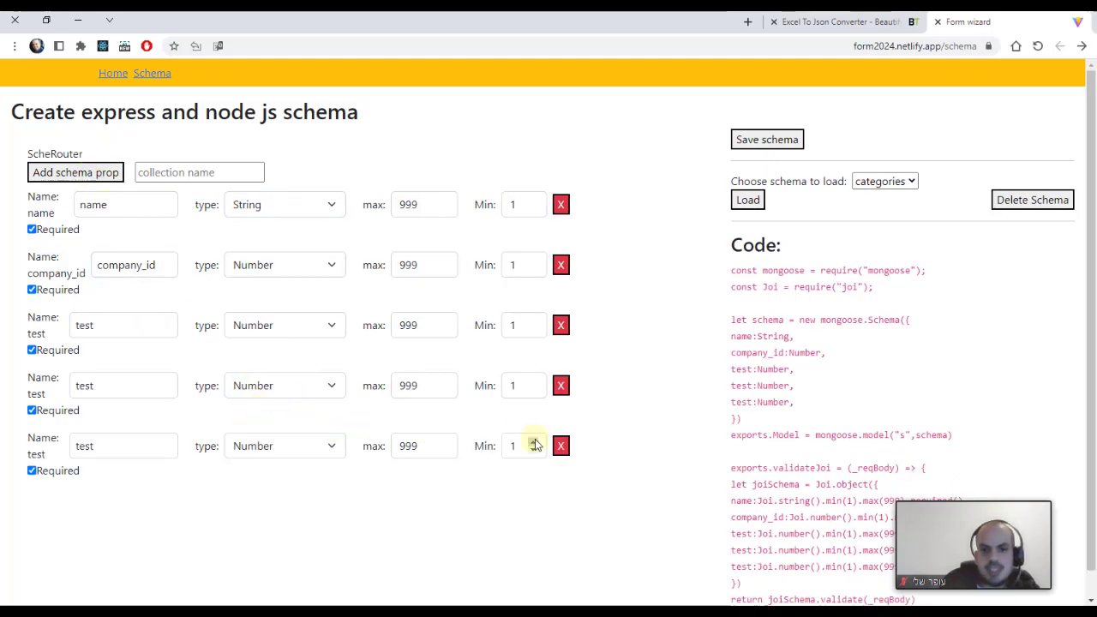
{"action": "left_click", "coordinate": [561, 447]}
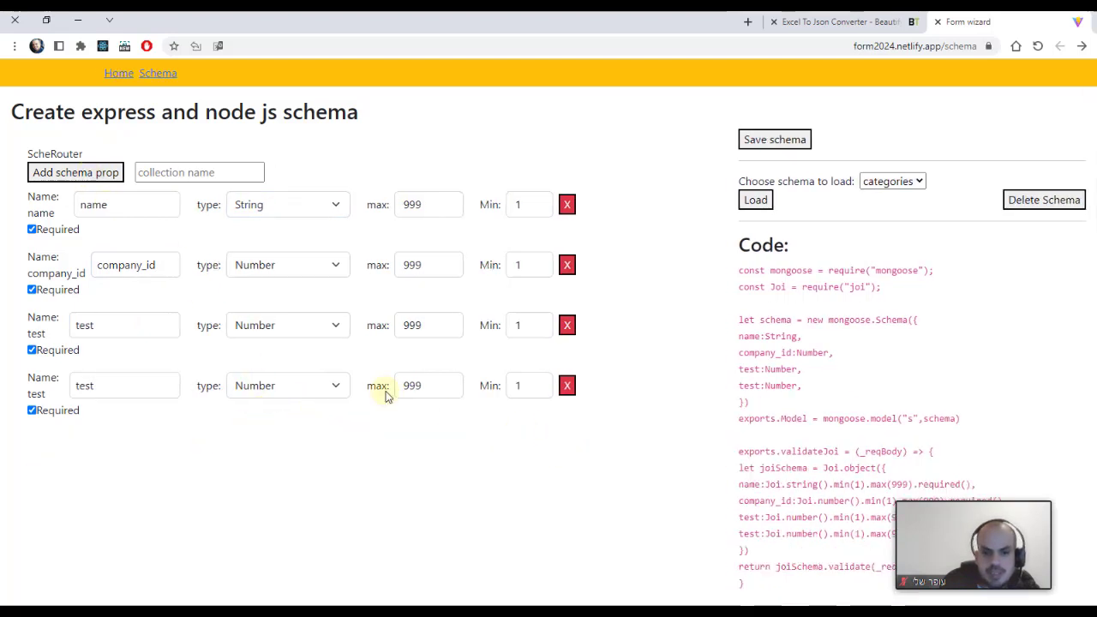
{"action": "left_click", "coordinate": [74, 175]}
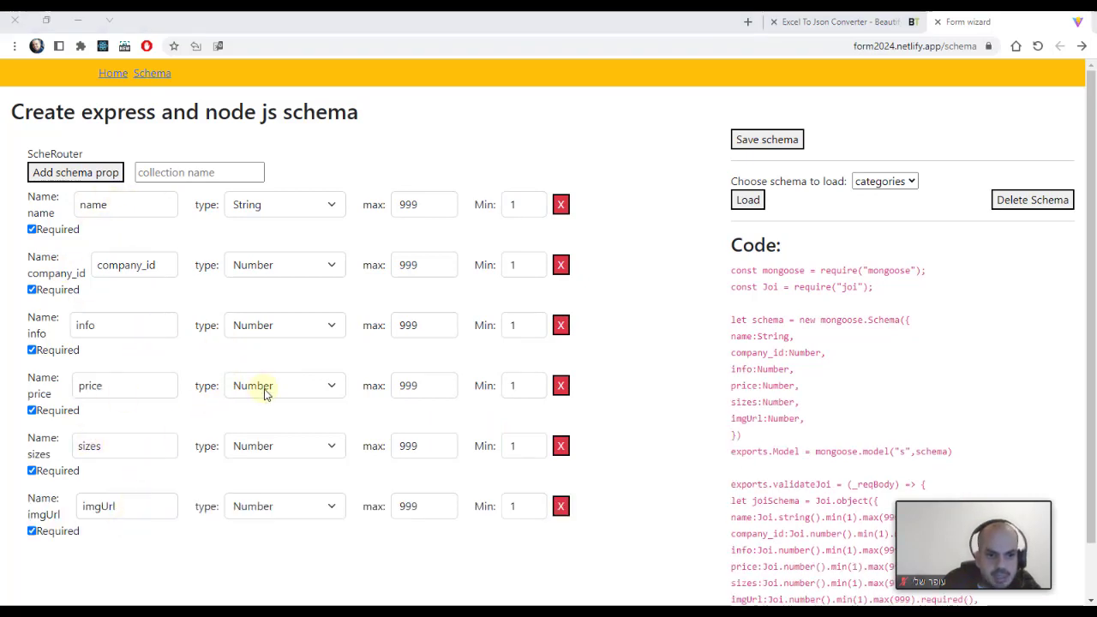
Step: Set the info, sizes and imgUrl property types to String
{"action": "left_click", "coordinate": [253, 329]}
{"action": "left_click", "coordinate": [248, 346]}
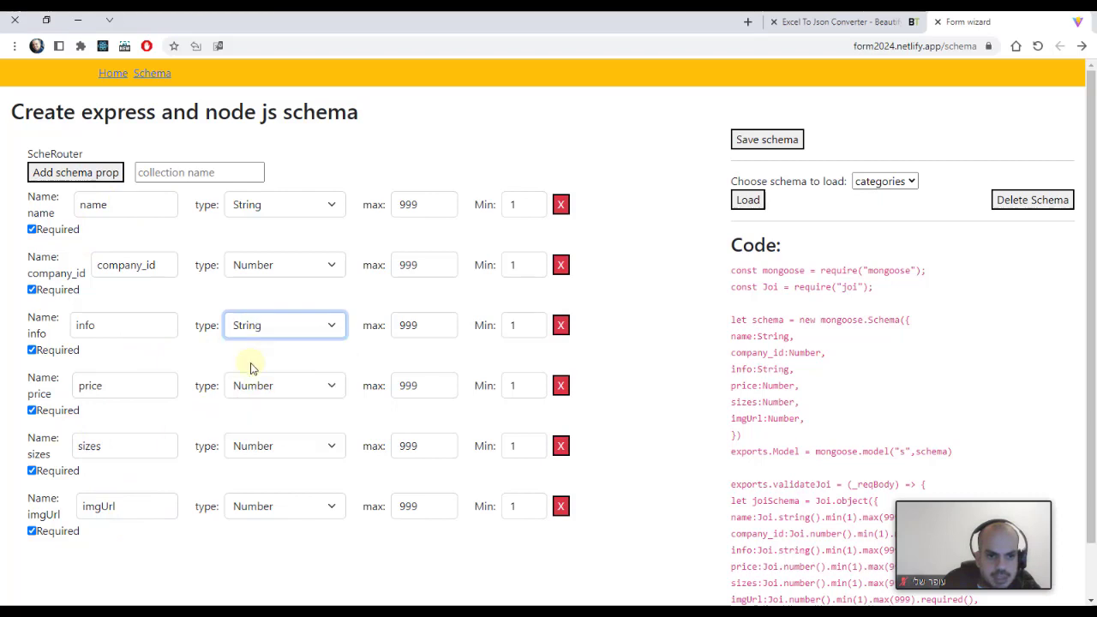
{"action": "left_click", "coordinate": [250, 445]}
{"action": "left_click", "coordinate": [257, 469]}
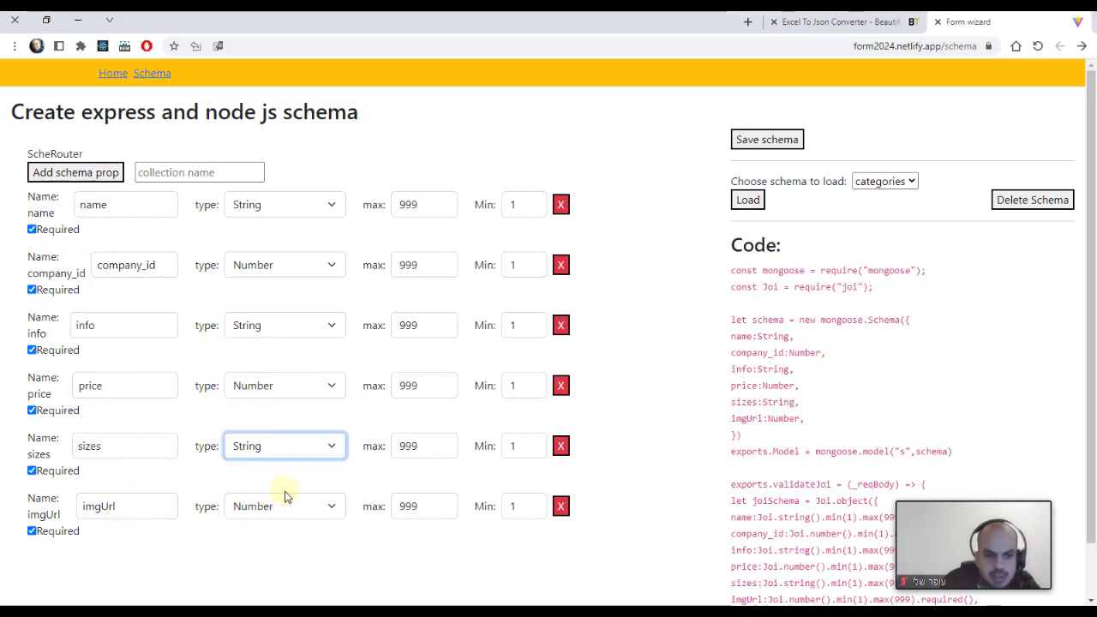
{"action": "left_click", "coordinate": [274, 514]}
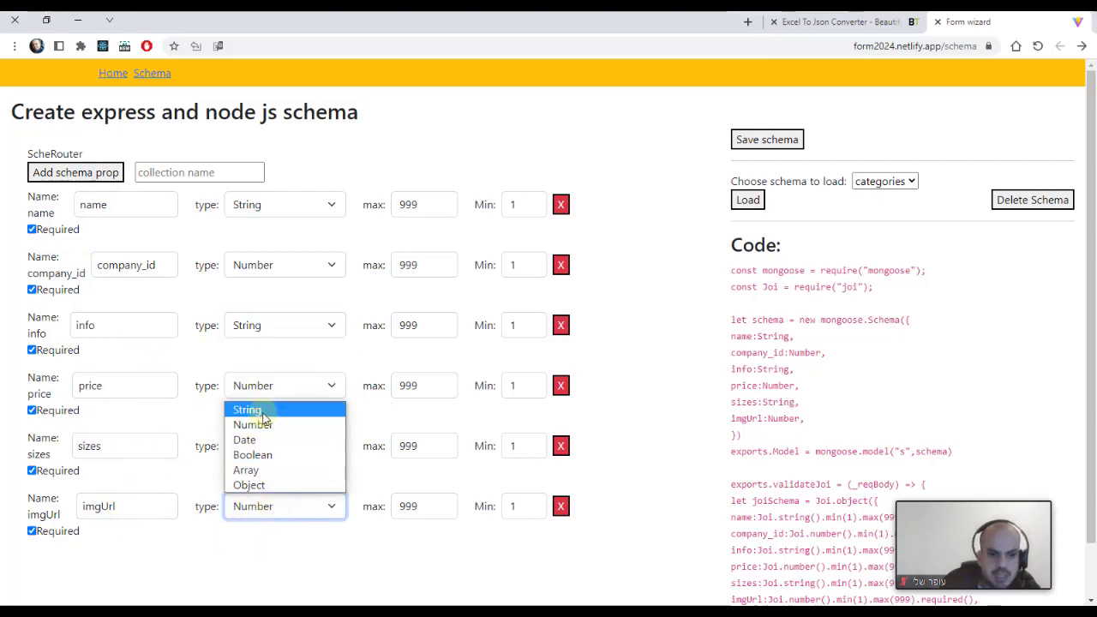
{"action": "left_click", "coordinate": [257, 409]}
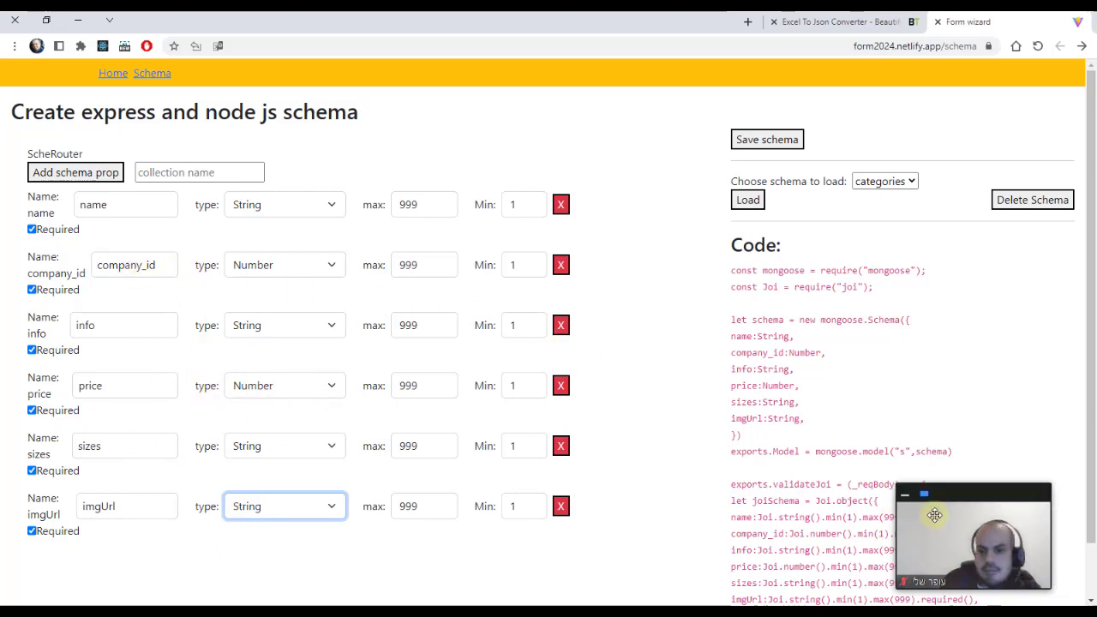
{"action": "left_click_drag", "start_coordinate": [973, 514], "coordinate": [923, 210]}
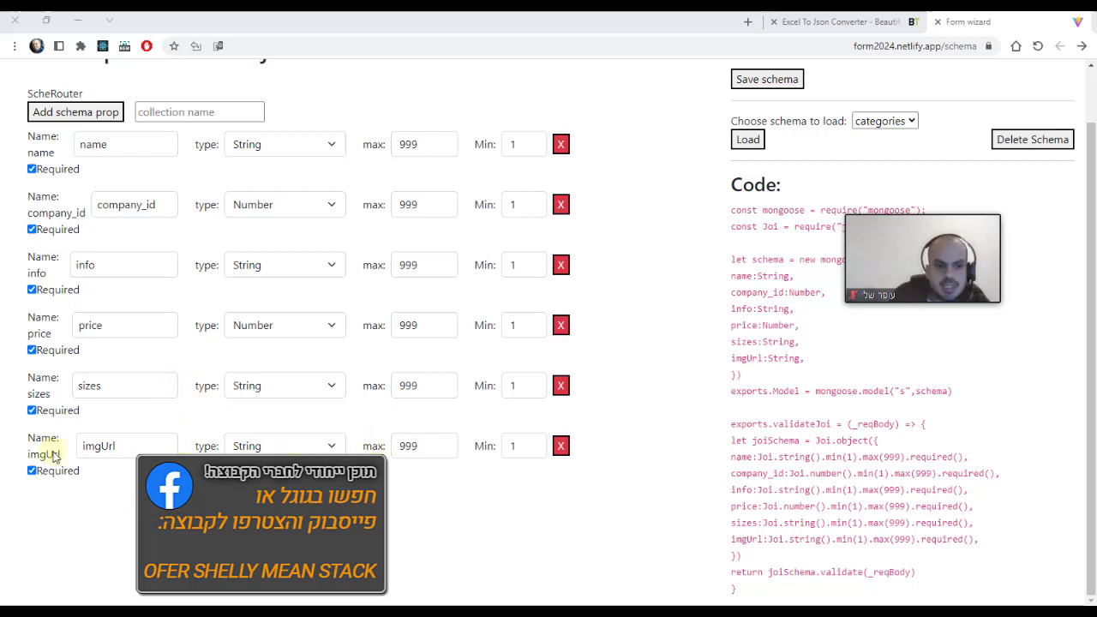
Step: Make imgUrl optional, set the collection name to 'shoe', and select the generated ShoeModel code
{"action": "left_click", "coordinate": [33, 471]}
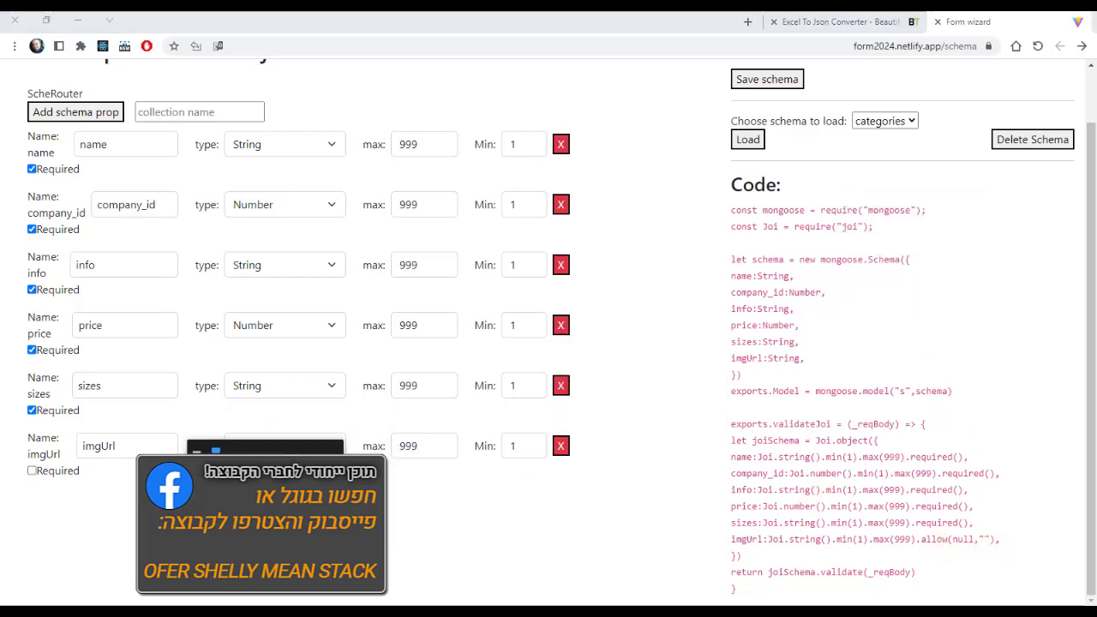
{"action": "left_click_drag", "start_coordinate": [784, 591], "coordinate": [358, 235]}
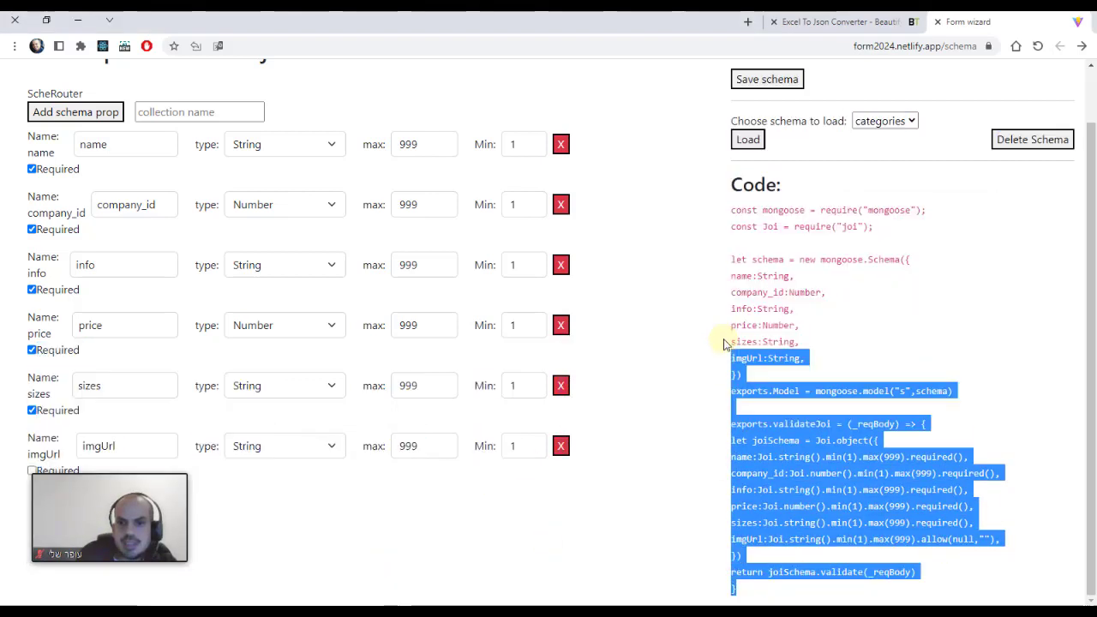
{"action": "left_click", "coordinate": [172, 113]}
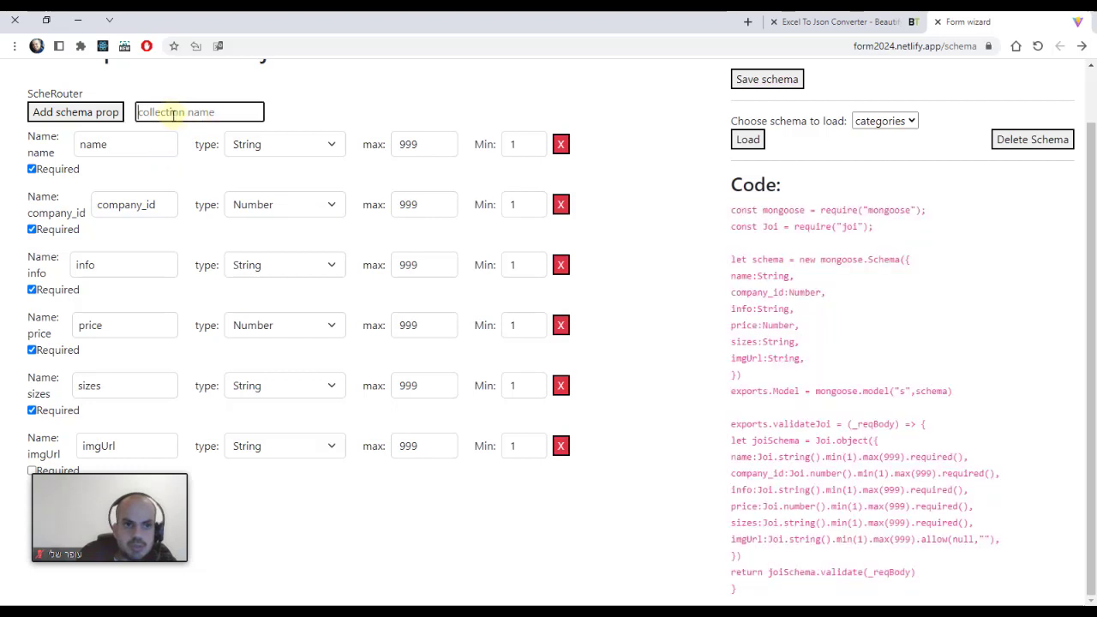
{"action": "type", "text": "s"}
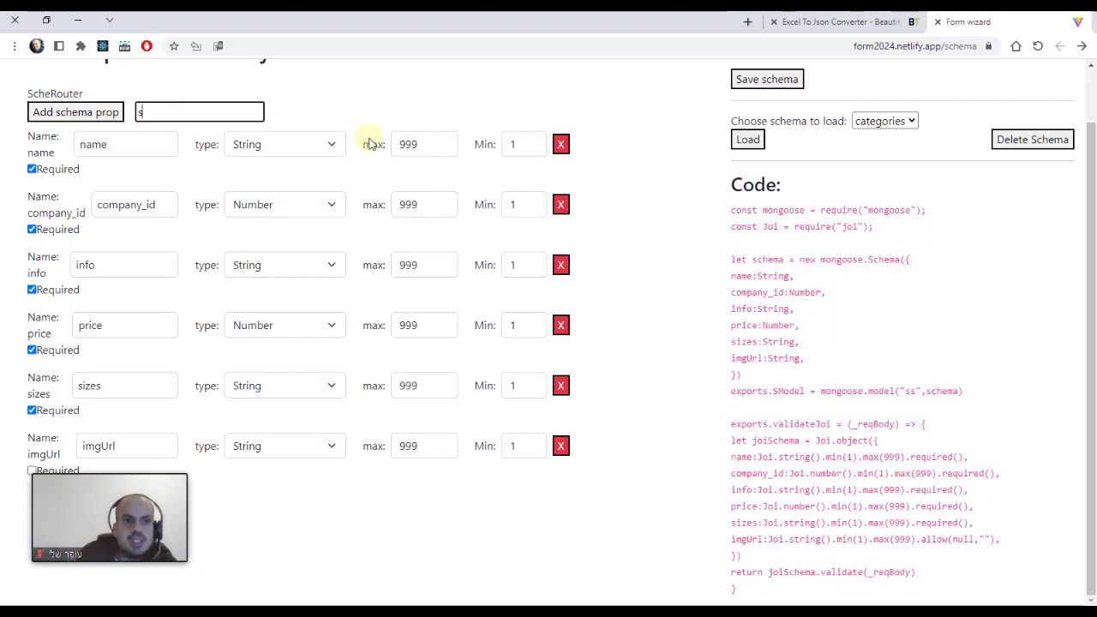
{"action": "type", "text": "hoe"}
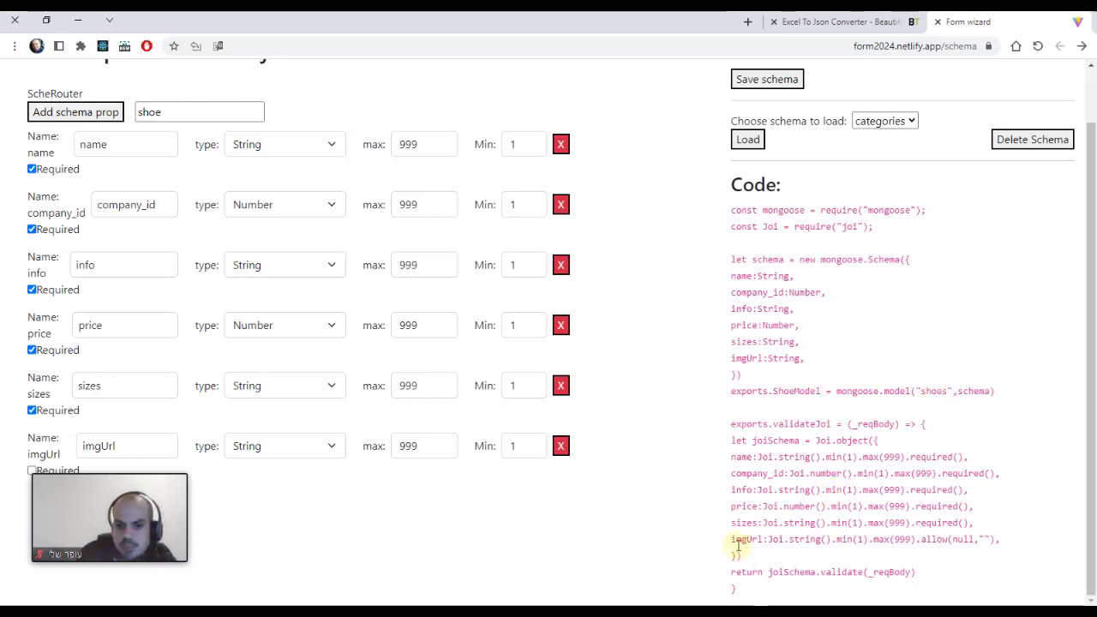
{"action": "left_click_drag", "start_coordinate": [734, 591], "coordinate": [722, 221]}
{"action": "key", "text": "ctrl+c"}
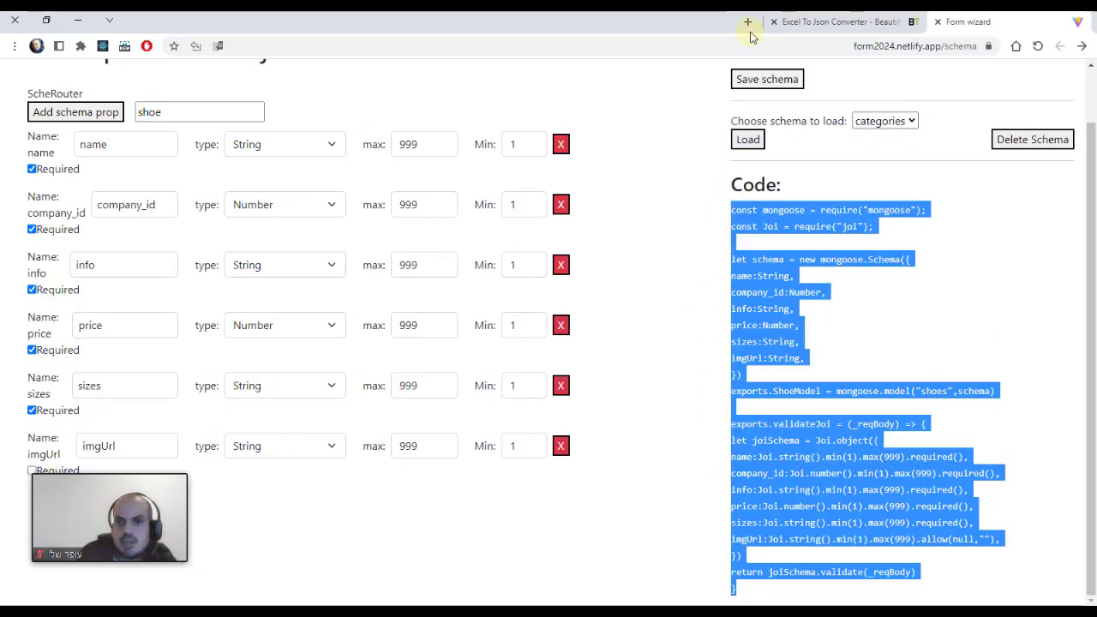
Step: Paste the generated ShoeModel schema and validateJoi code into shoeModel.js, format it, and save
{"action": "key", "text": "alt+Tab"}
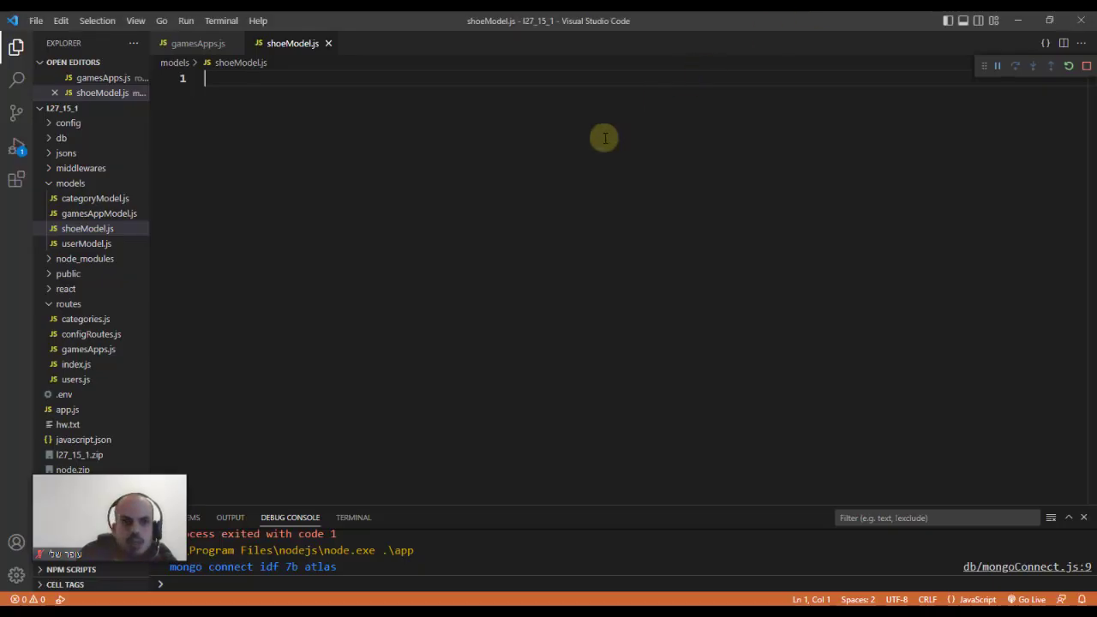
{"action": "key", "text": "ctrl+v"}
{"action": "key", "text": "alt+shift+f"}
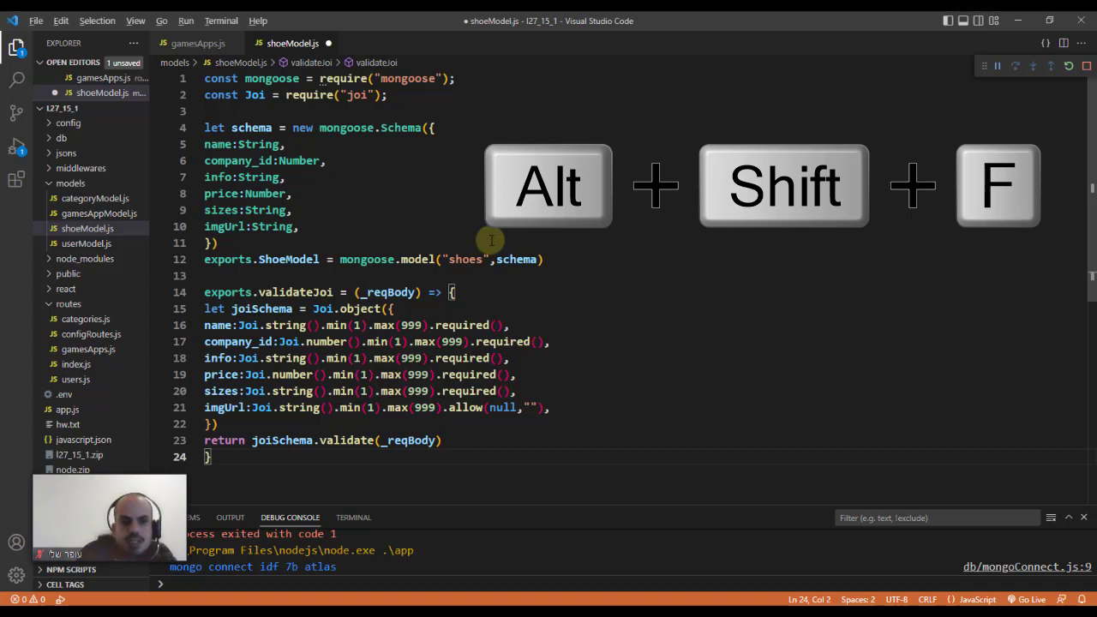
{"action": "left_click", "coordinate": [338, 195]}
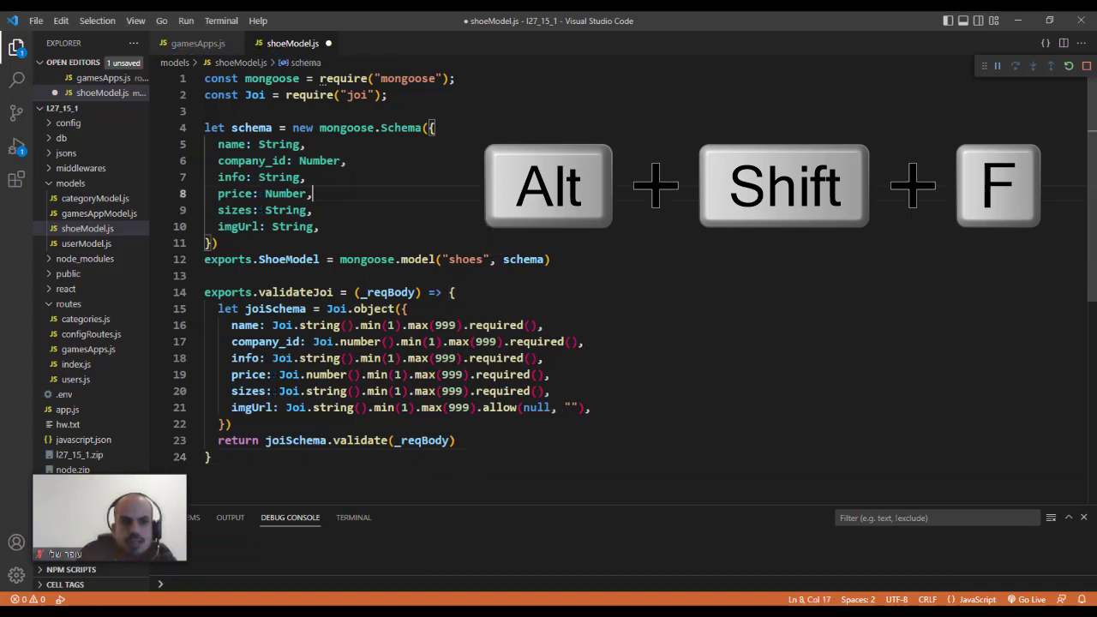
{"action": "key", "text": "ctrl+s"}
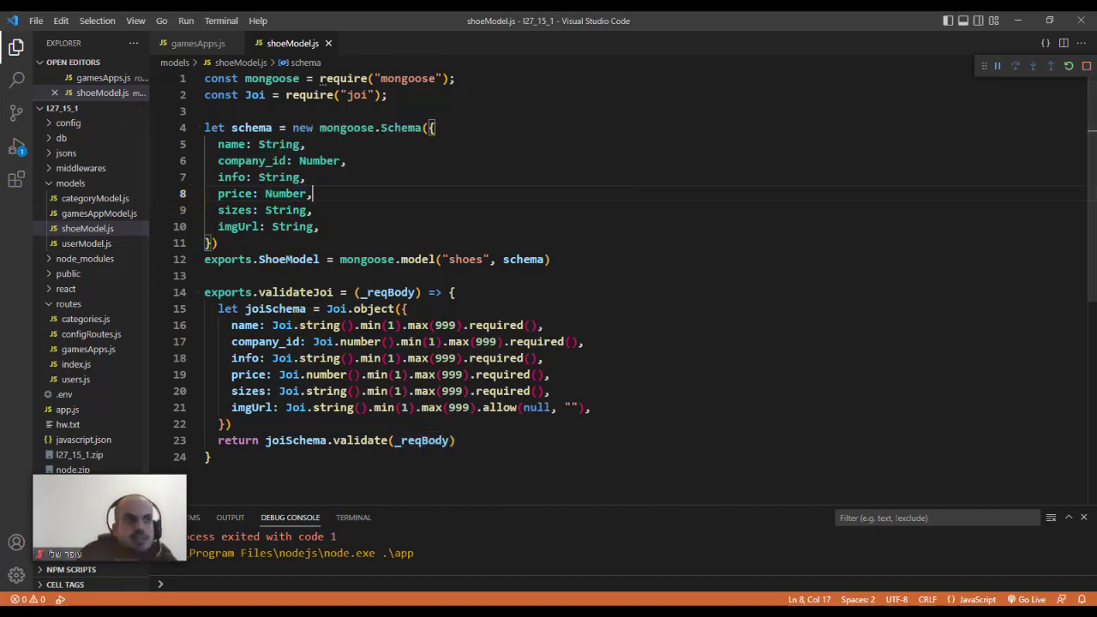
{"action": "left_click", "coordinate": [600, 358]}
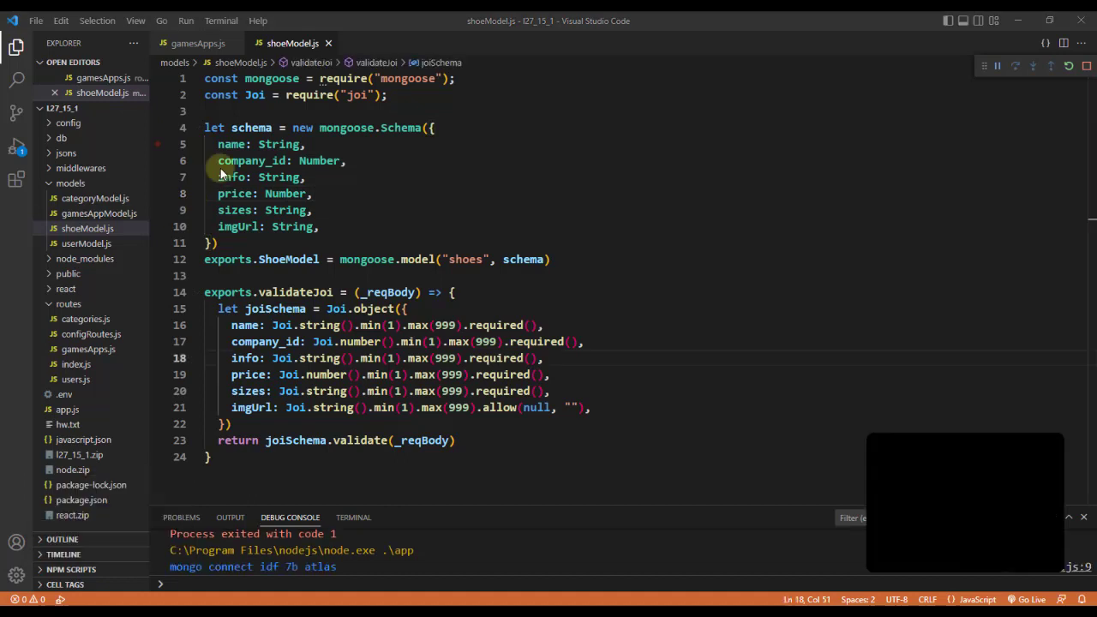
Step: Create a new file shoes.js in the routes folder
{"action": "right_click", "coordinate": [81, 304]}
{"action": "left_click", "coordinate": [147, 316]}
{"action": "type", "text": "sho"}
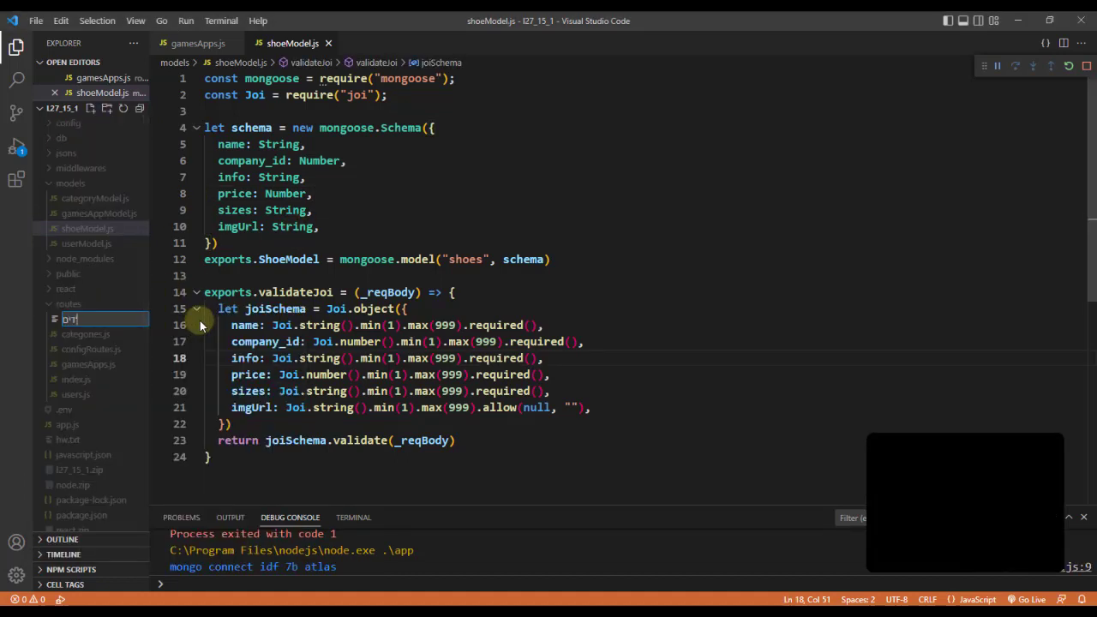
{"action": "key", "text": "BackSpace"}
{"action": "key", "text": "BackSpace"}
{"action": "key", "text": "BackSpace"}
{"action": "type", "text": "sho"}
{"action": "key", "text": "BackSpace"}
{"action": "key", "text": "BackSpace"}
{"action": "type", "text": "hoes"}
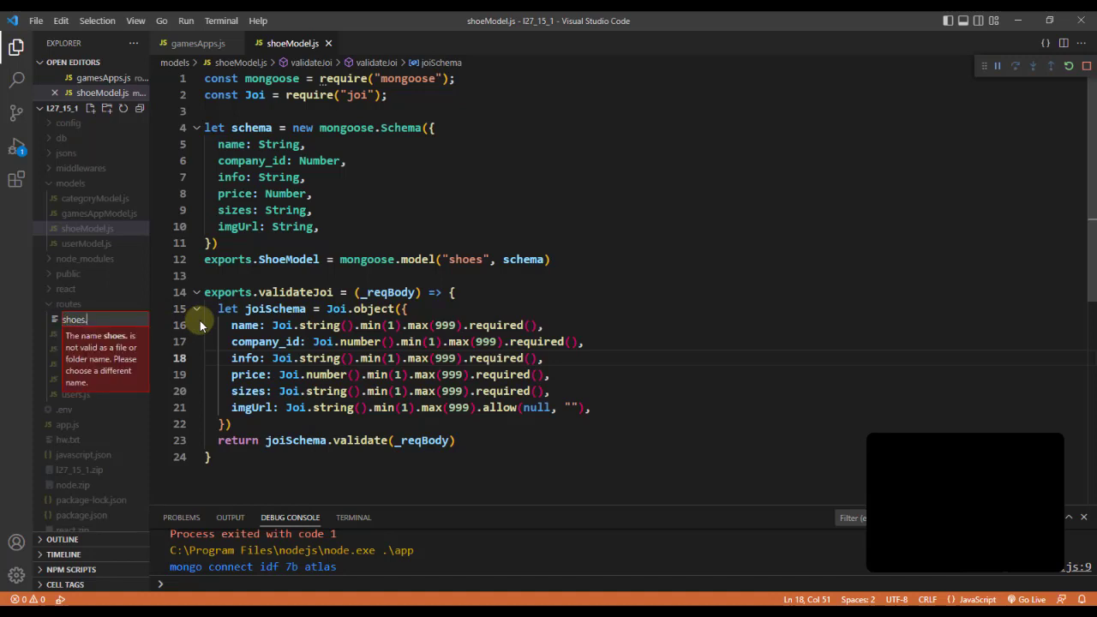
{"action": "type", "text": ".js"}
{"action": "key", "text": "Return"}
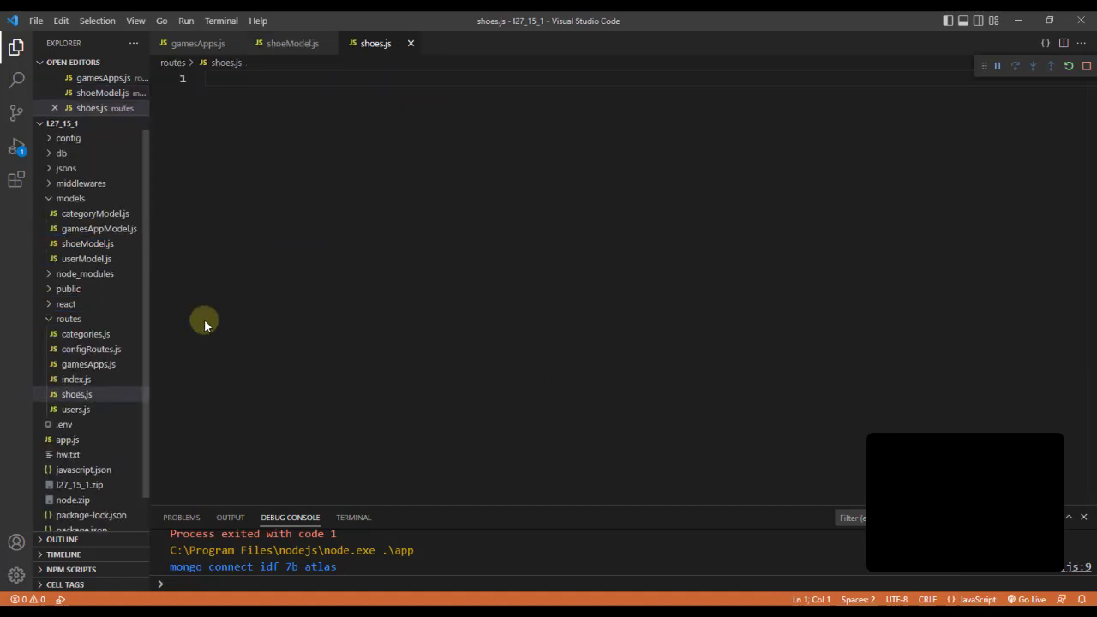
Step: Copy the router boilerplate from index.js into shoes.js
{"action": "left_click", "coordinate": [76, 380]}
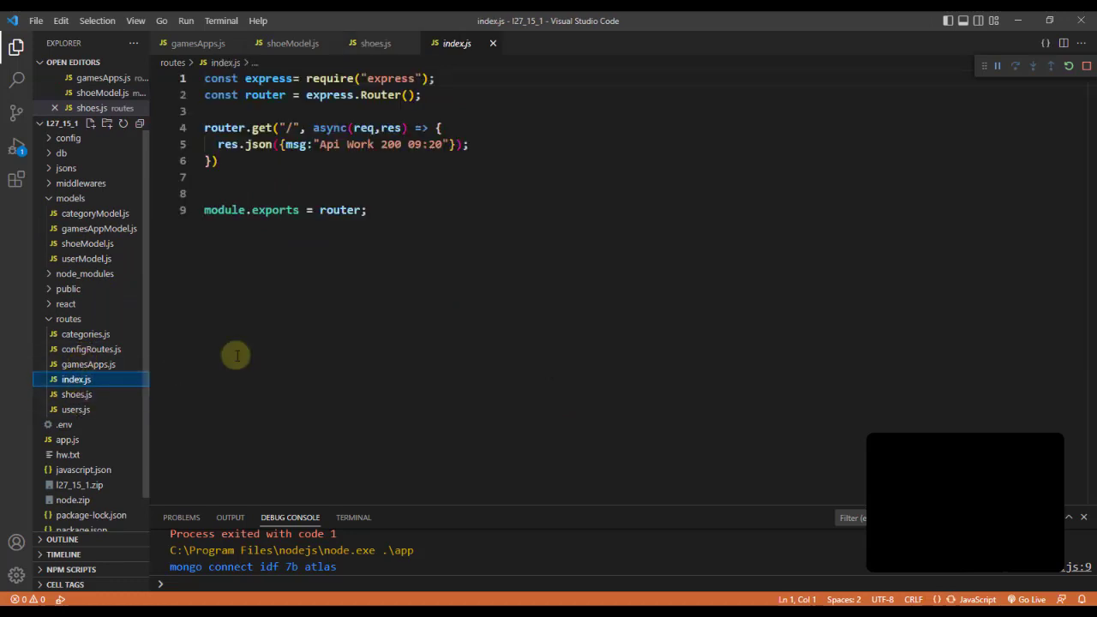
{"action": "key", "text": "ctrl+a"}
{"action": "key", "text": "ctrl+c"}
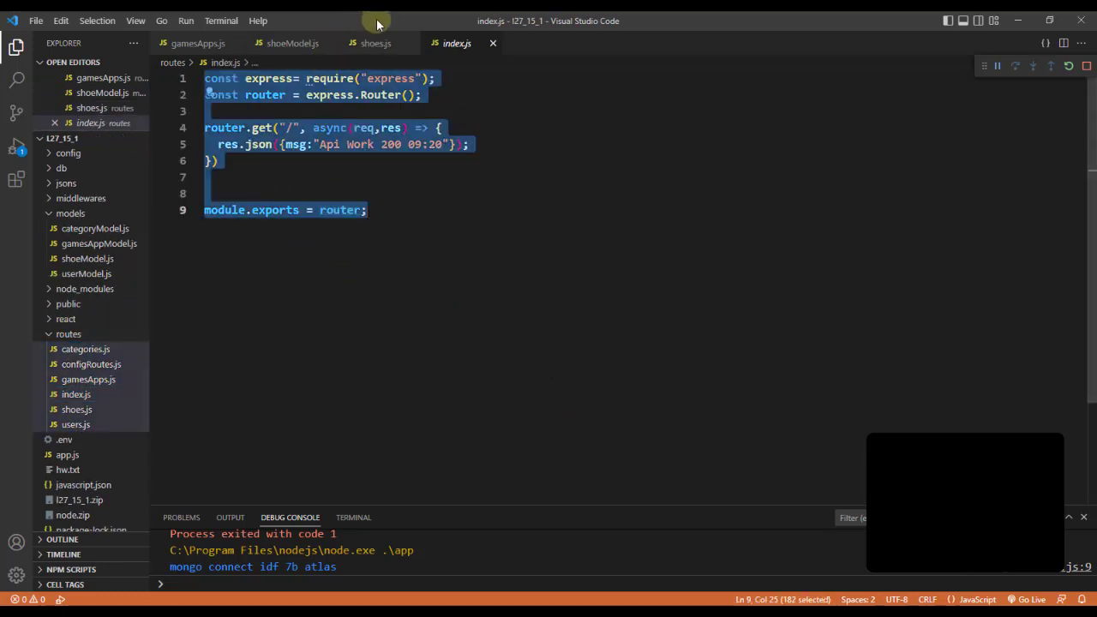
{"action": "left_click", "coordinate": [375, 43]}
{"action": "key", "text": "ctrl+v"}
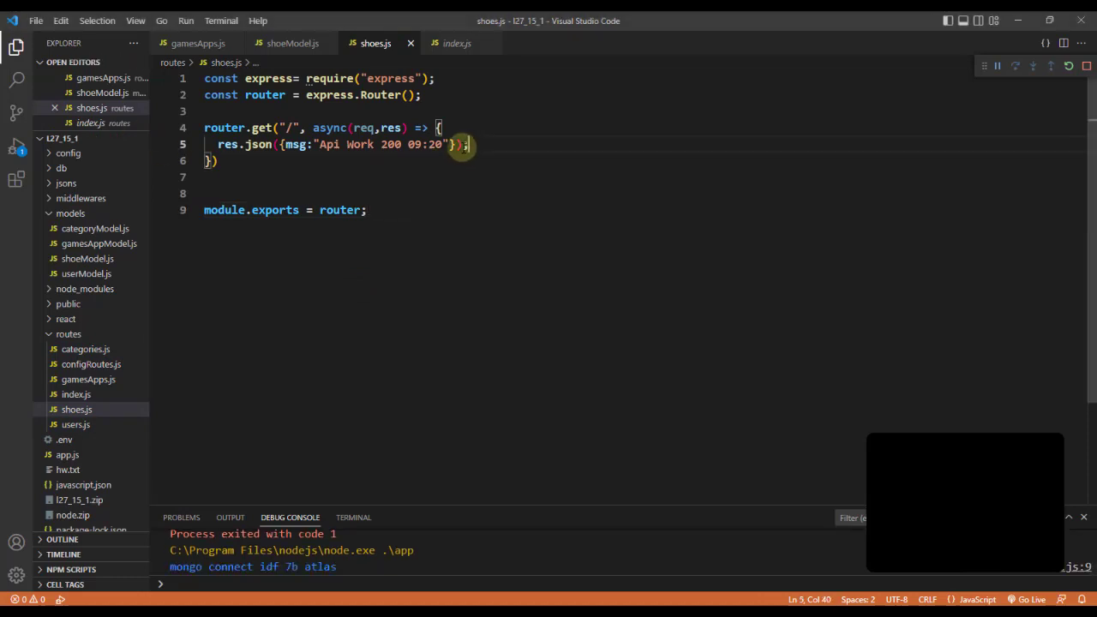
Step: Replace the placeholder response with ShoeModel.find({}) returned via res.json(data), and save
{"action": "left_click_drag", "start_coordinate": [468, 145], "coordinate": [244, 144]}
{"action": "key", "text": "BackSpace"}
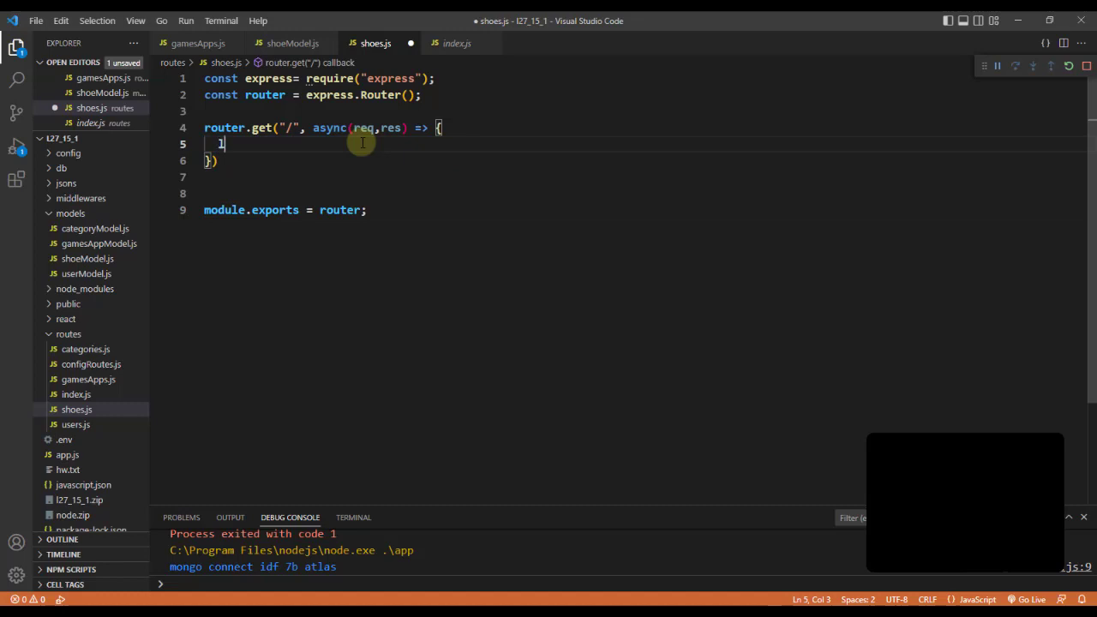
{"action": "type", "text": "et da"}
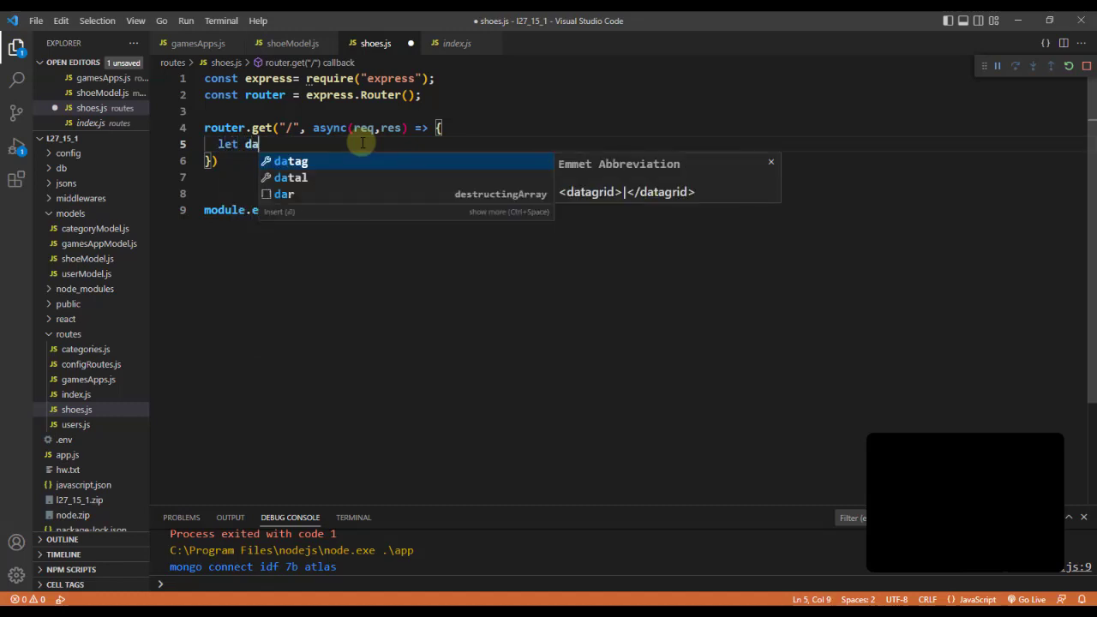
{"action": "type", "text": "ta = await S"}
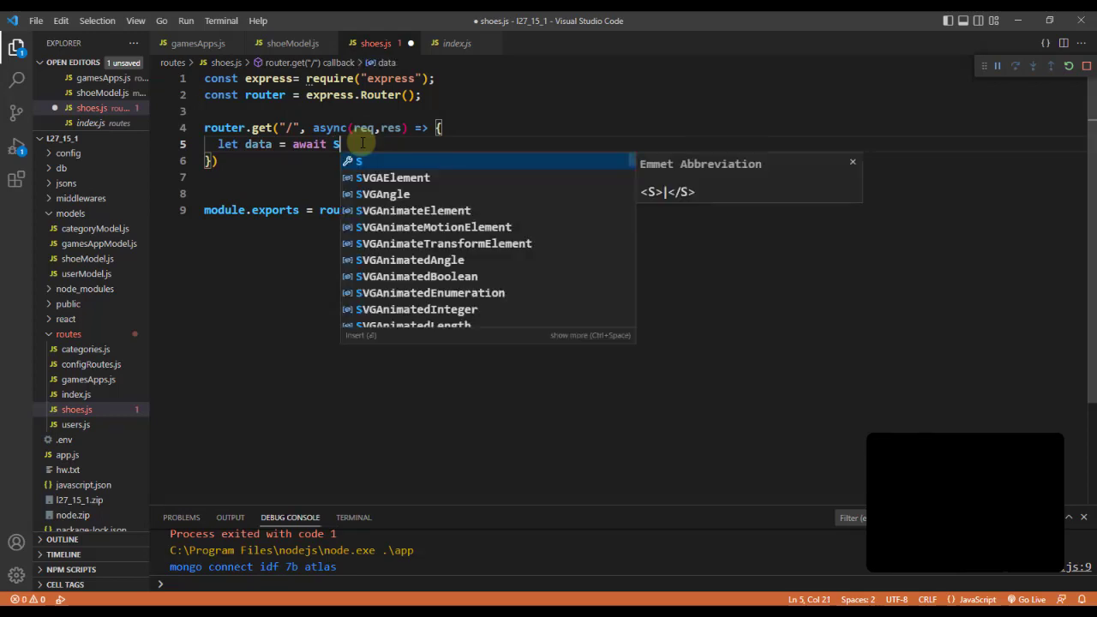
{"action": "type", "text": "hoe"}
{"action": "key", "text": "Down"}
{"action": "key", "text": "Return"}
{"action": "type", "text": "."}
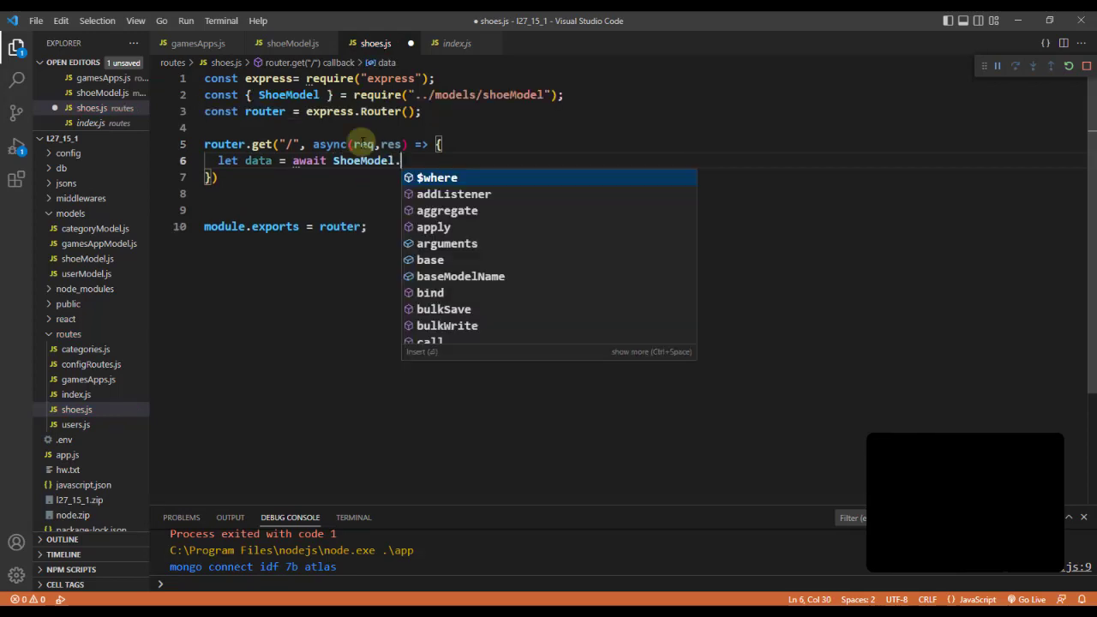
{"action": "type", "text": "find({"}
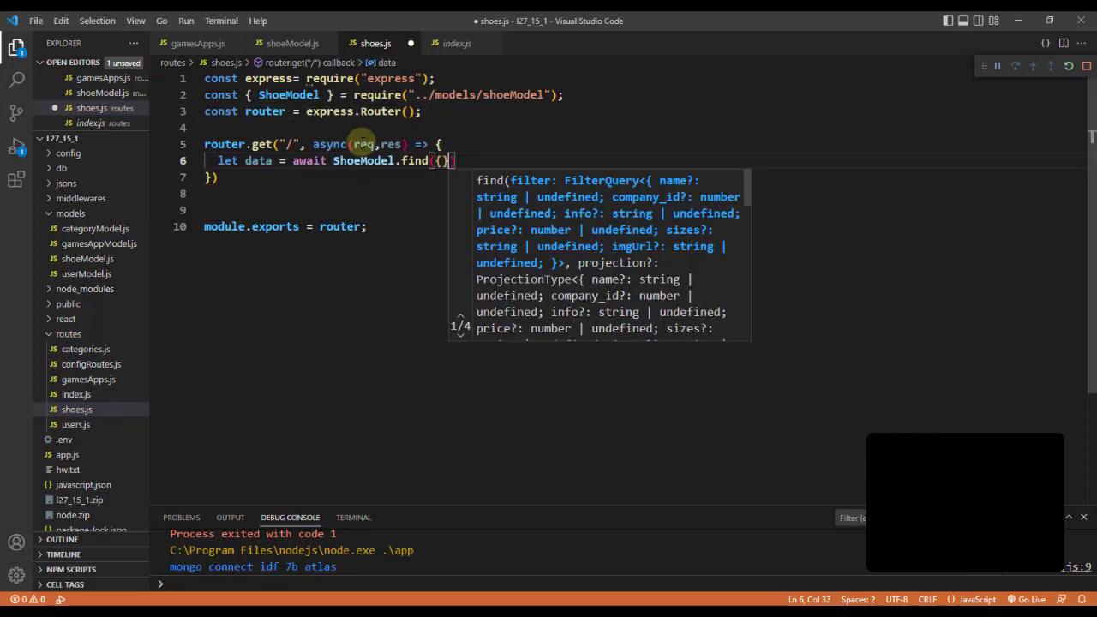
{"action": "type", "text": "});"}
{"action": "key", "text": "Return"}
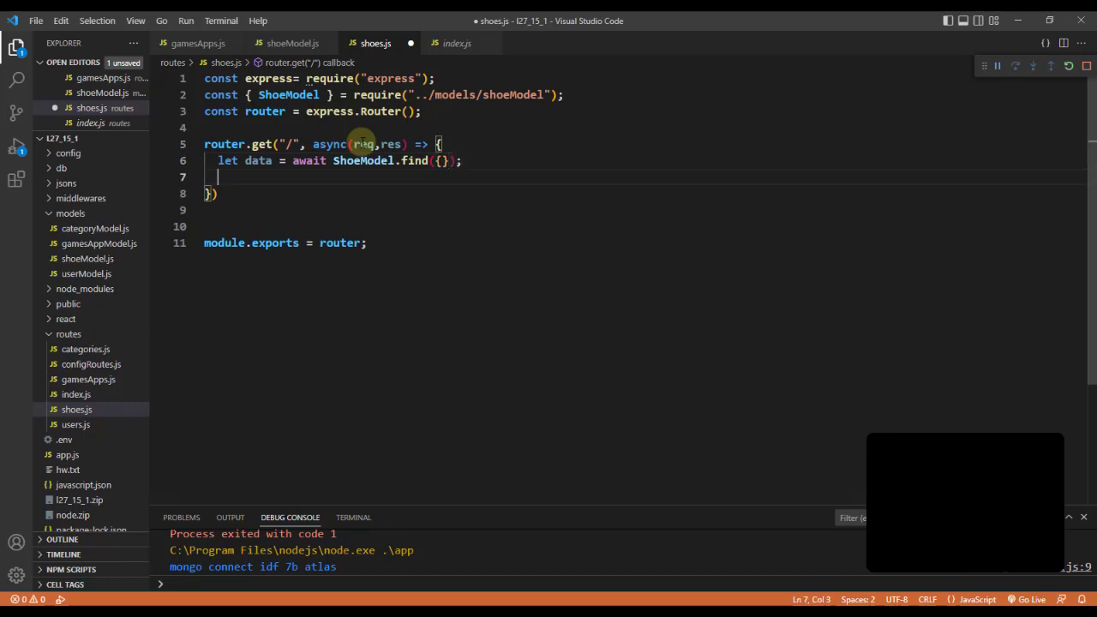
{"action": "type", "text": "res.json(da"}
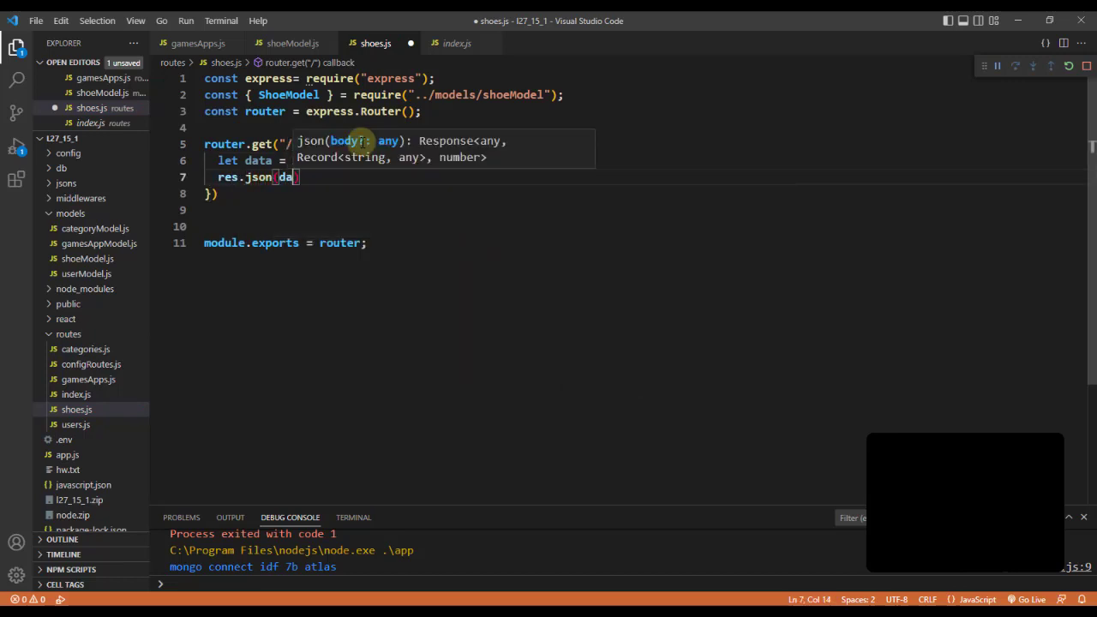
{"action": "type", "text": "ta);"}
{"action": "key", "text": "ctrl+s"}
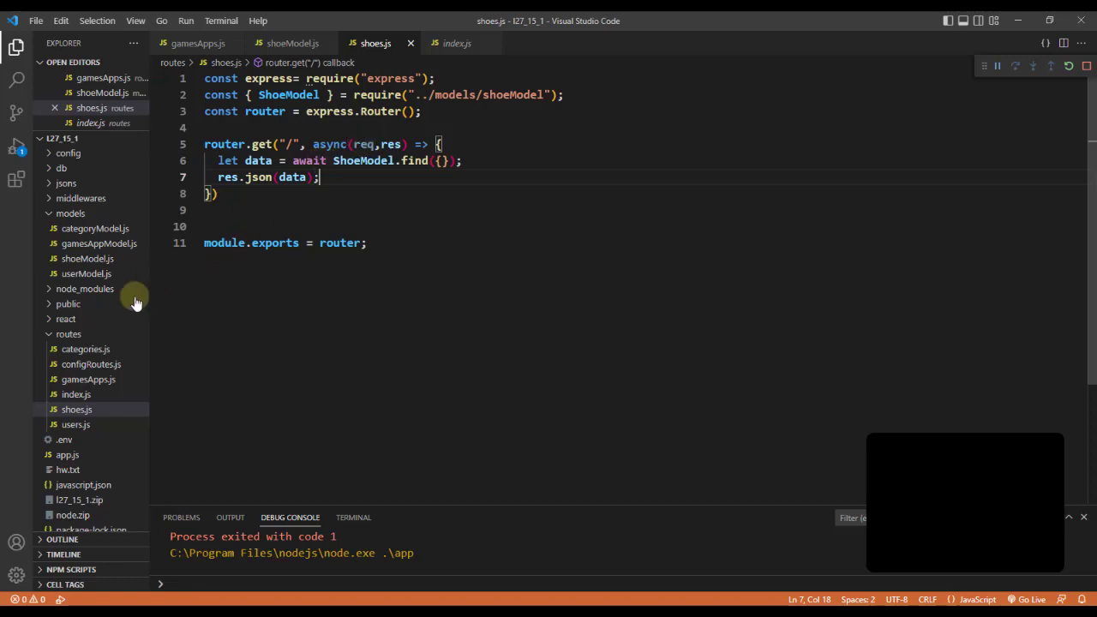
Step: In configRoutes.js, duplicate the gamesApps route line and change its path to /shoes
{"action": "left_click", "coordinate": [109, 366]}
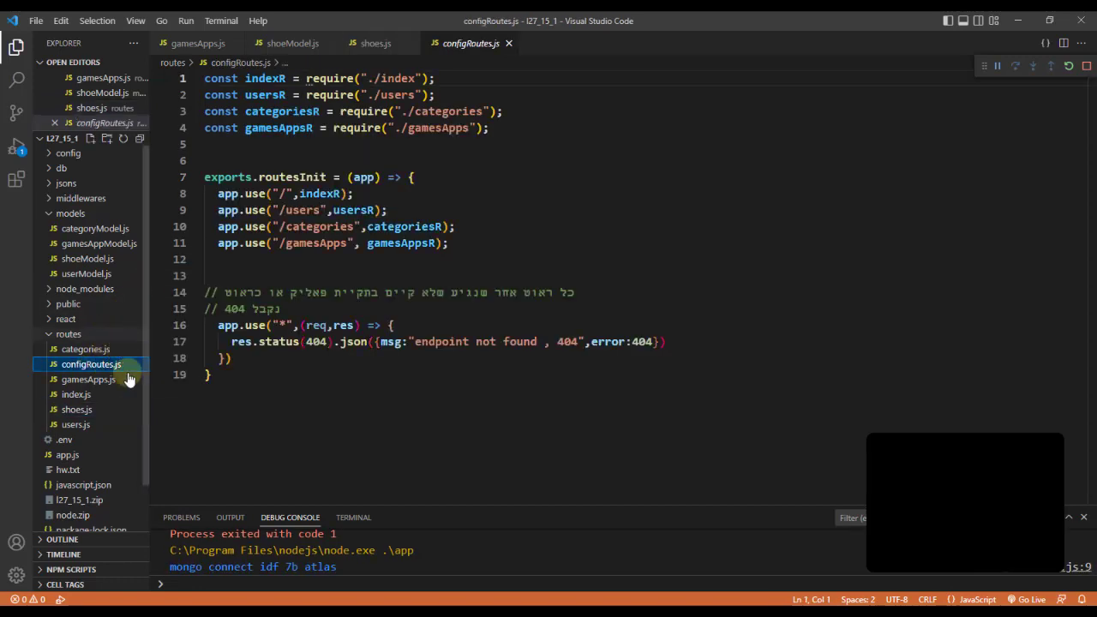
{"action": "left_click", "coordinate": [440, 243]}
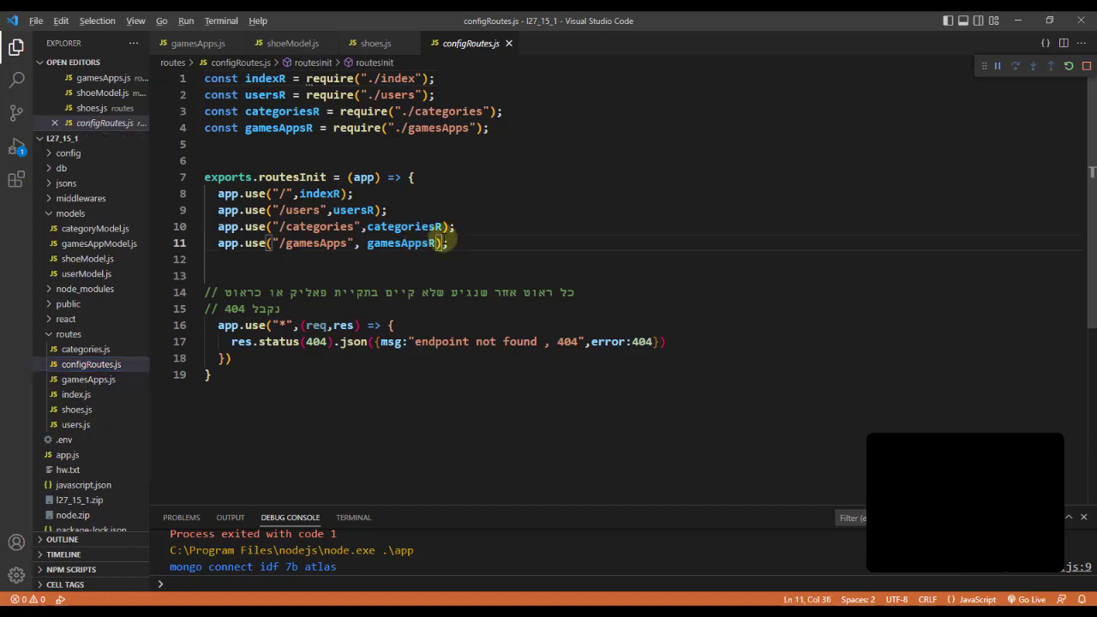
{"action": "key", "text": "shift+alt+Down"}
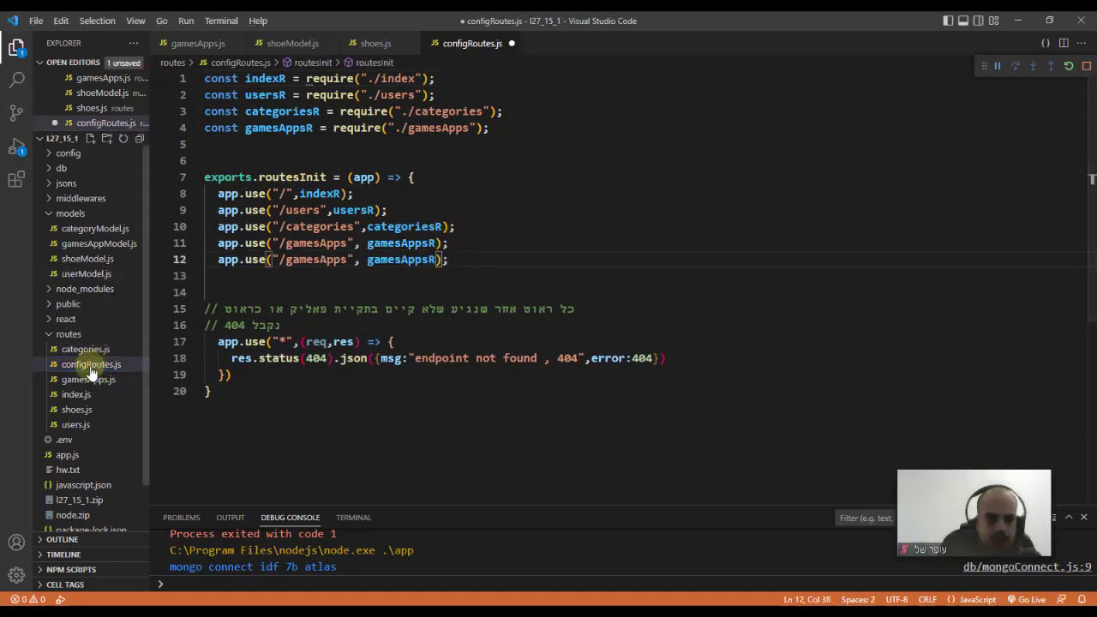
{"action": "double_click", "coordinate": [314, 260]}
{"action": "type", "text": "sho"}
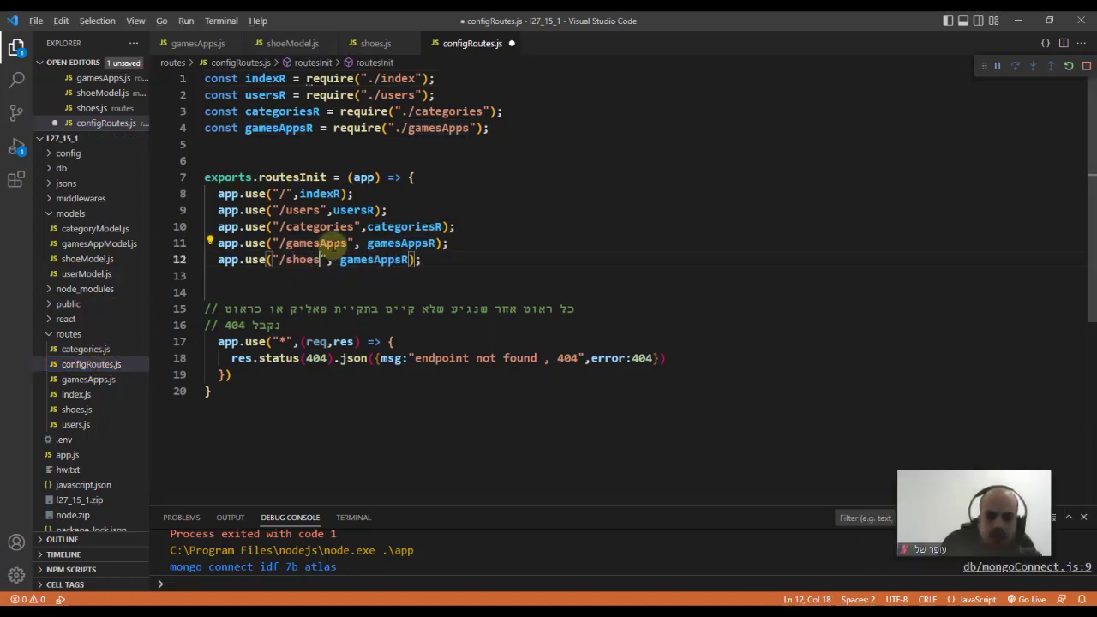
Step: Add const shoesR = require("./shoes") by duplicating the require line, and save
{"action": "left_click", "coordinate": [410, 128]}
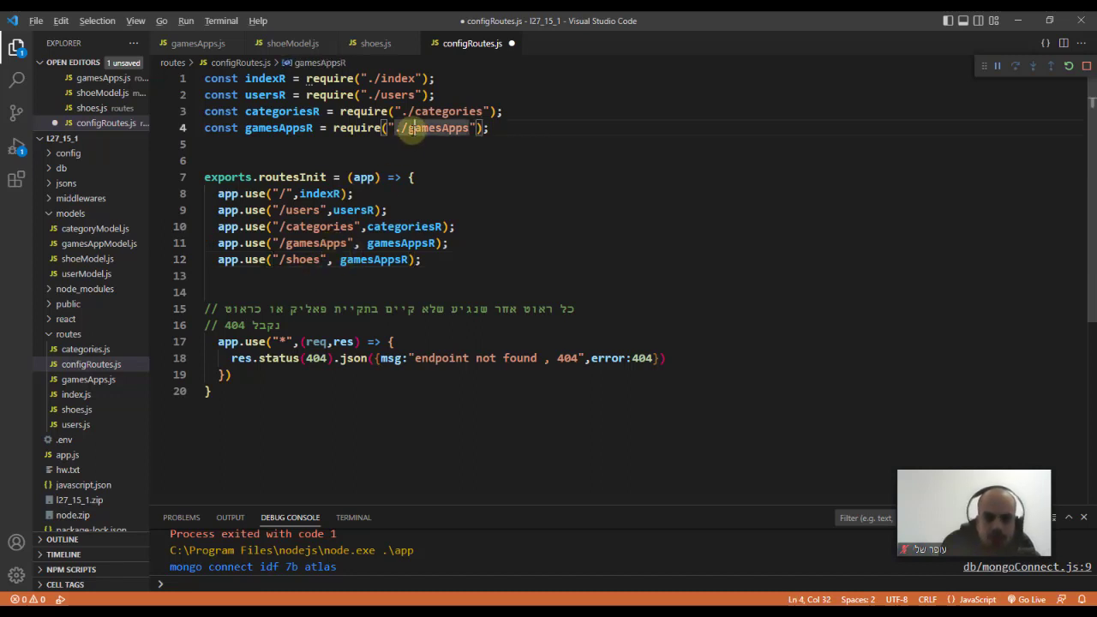
{"action": "key", "text": "shift+alt+Down"}
{"action": "double_click", "coordinate": [291, 144]}
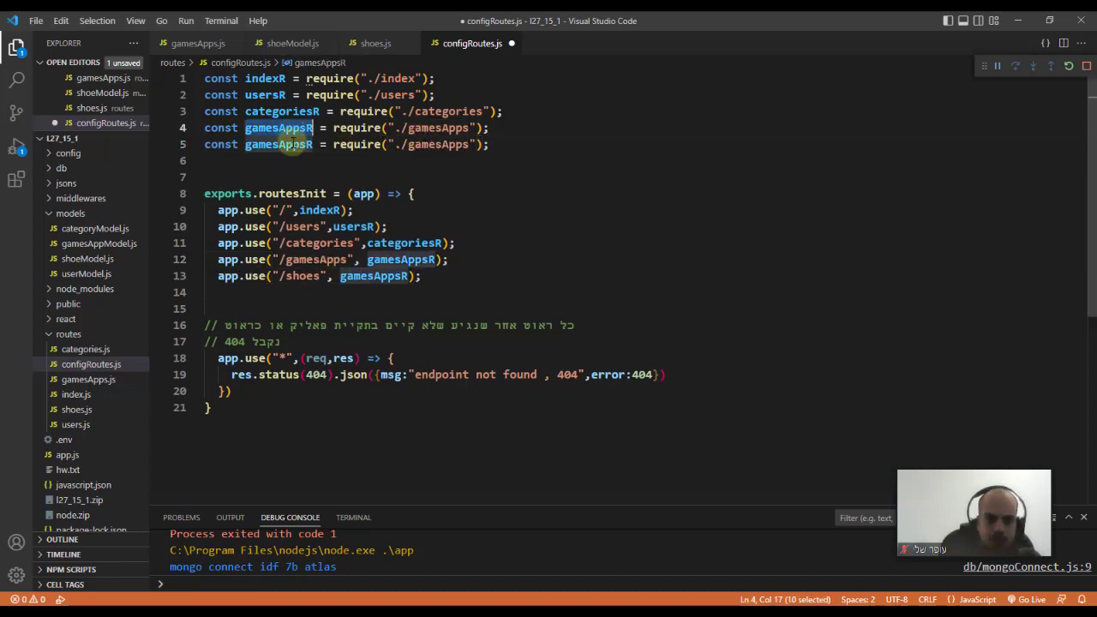
{"action": "type", "text": "shoes"}
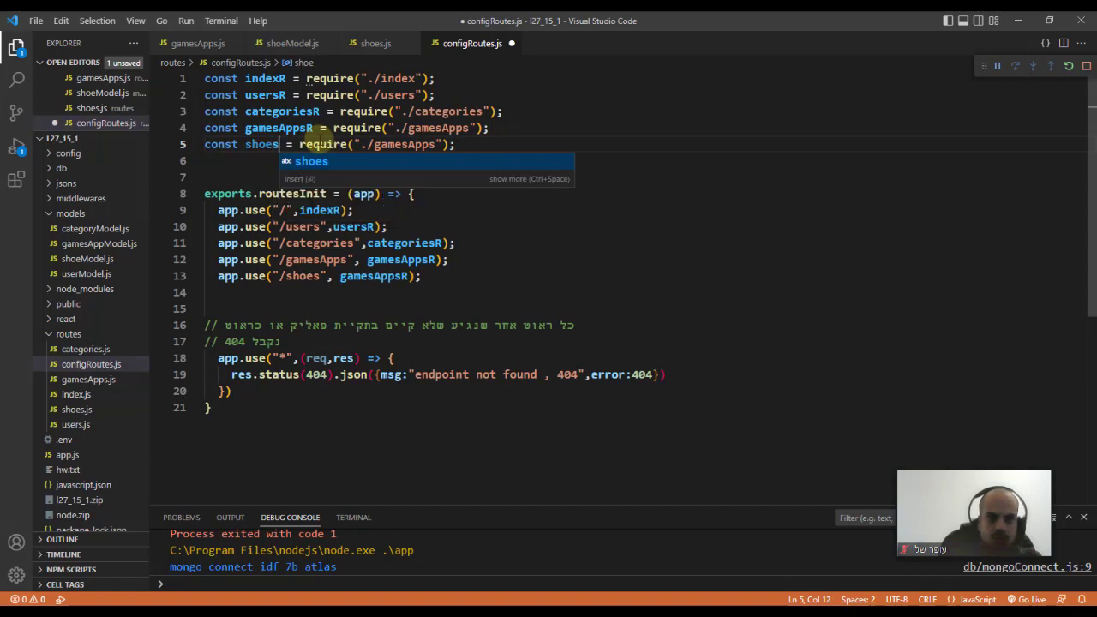
{"action": "type", "text": "R"}
{"action": "double_click", "coordinate": [403, 144]}
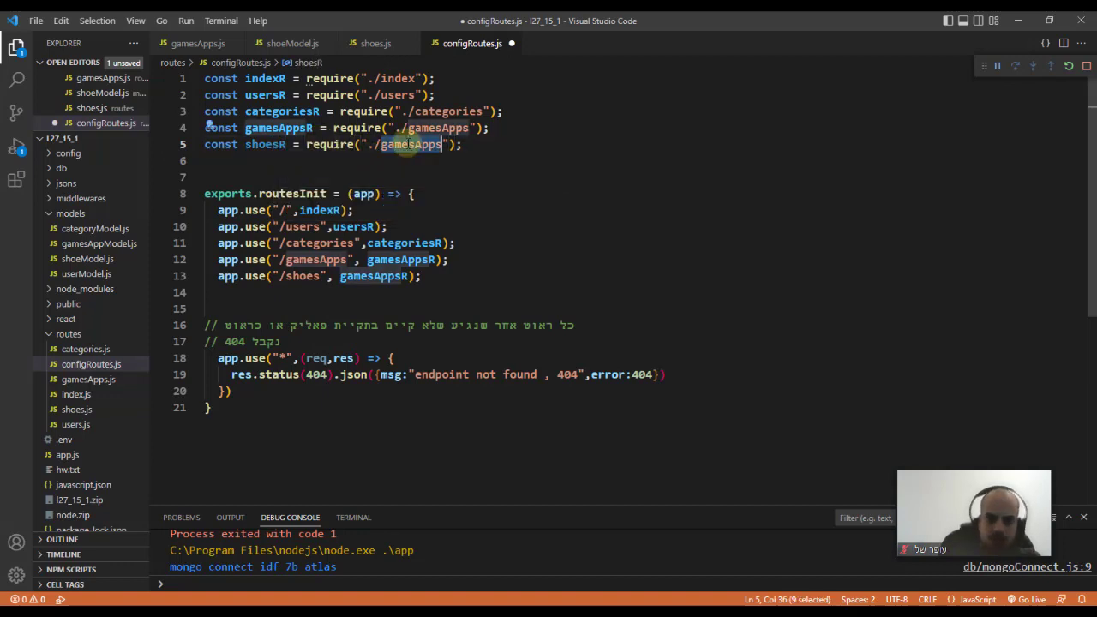
{"action": "type", "text": "s"}
{"action": "left_click", "coordinate": [426, 162]}
{"action": "key", "text": "ctrl+s"}
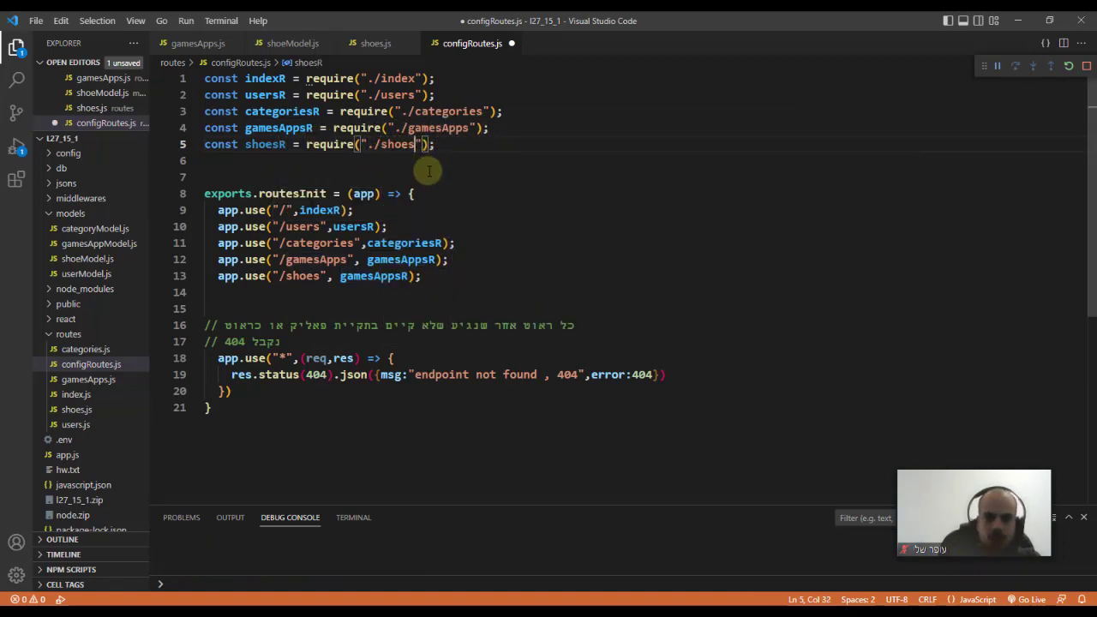
Step: Check route initialisation in app.js, then select the router used by the /shoes route
{"action": "left_click", "coordinate": [86, 456]}
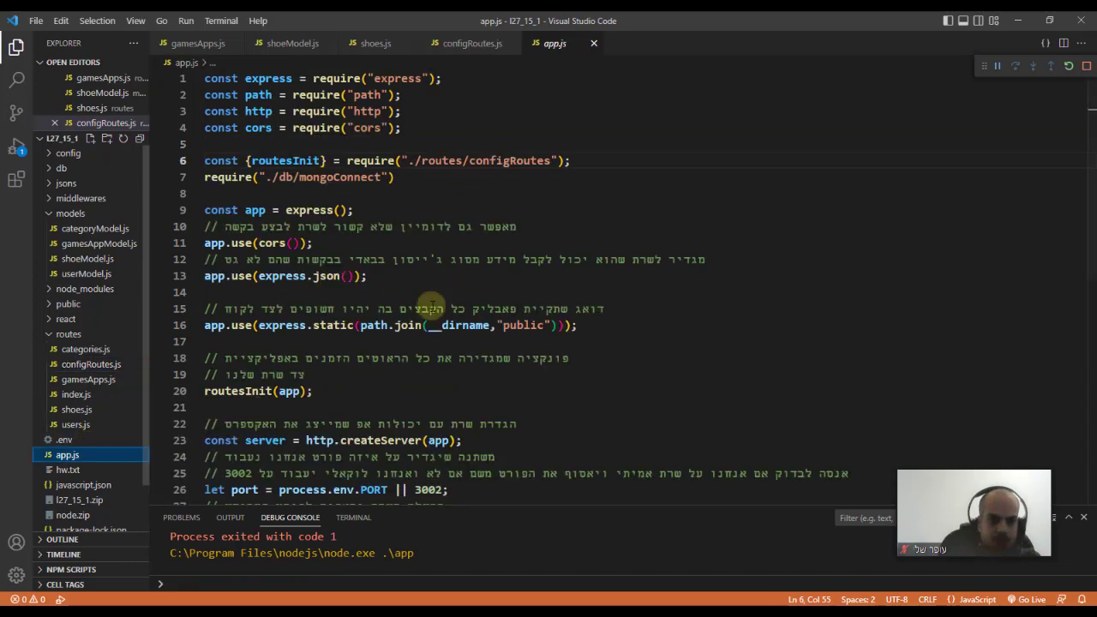
{"action": "scroll", "coordinate": [466, 343], "scroll_direction": "down", "scroll_amount": 4}
{"action": "scroll", "coordinate": [437, 307], "scroll_direction": "up", "scroll_amount": 4}
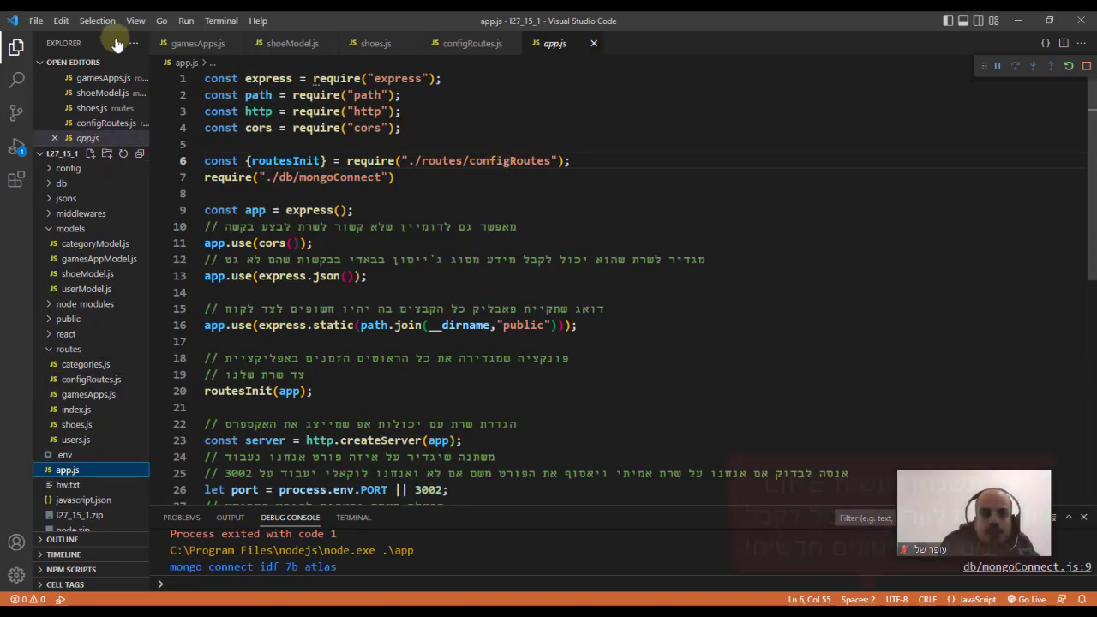
{"action": "left_click", "coordinate": [472, 42]}
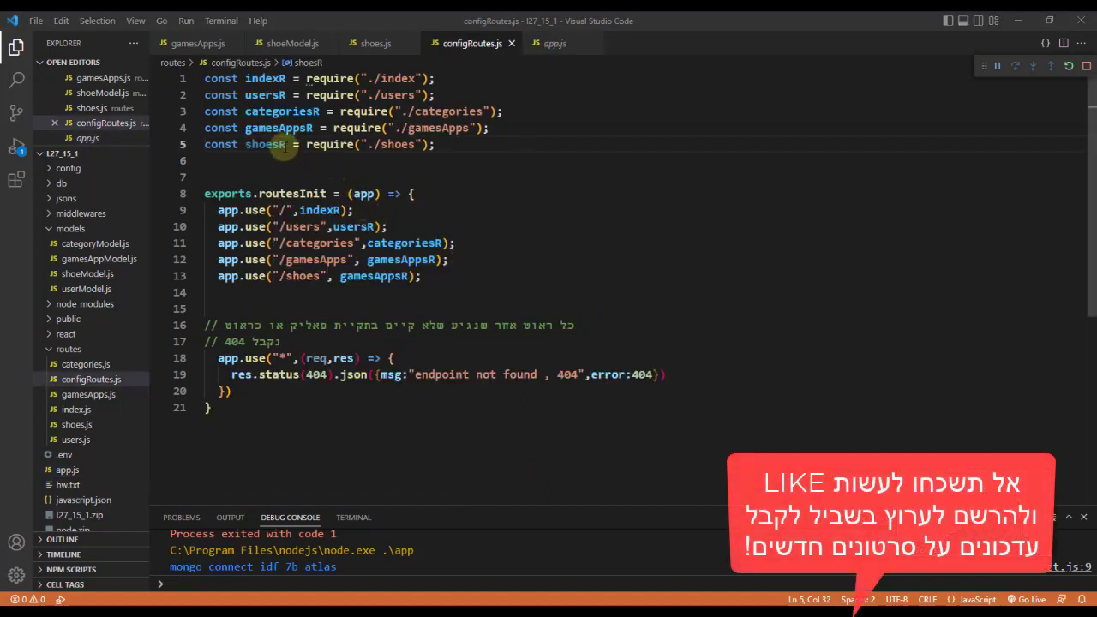
{"action": "left_click", "coordinate": [266, 144]}
{"action": "double_click", "coordinate": [373, 276]}
Step: Mount shoesR at /shoes, reload localhost:3002/shoes to check the shoe JSON, then open the converter tab
{"action": "type", "text": "shoesR"}
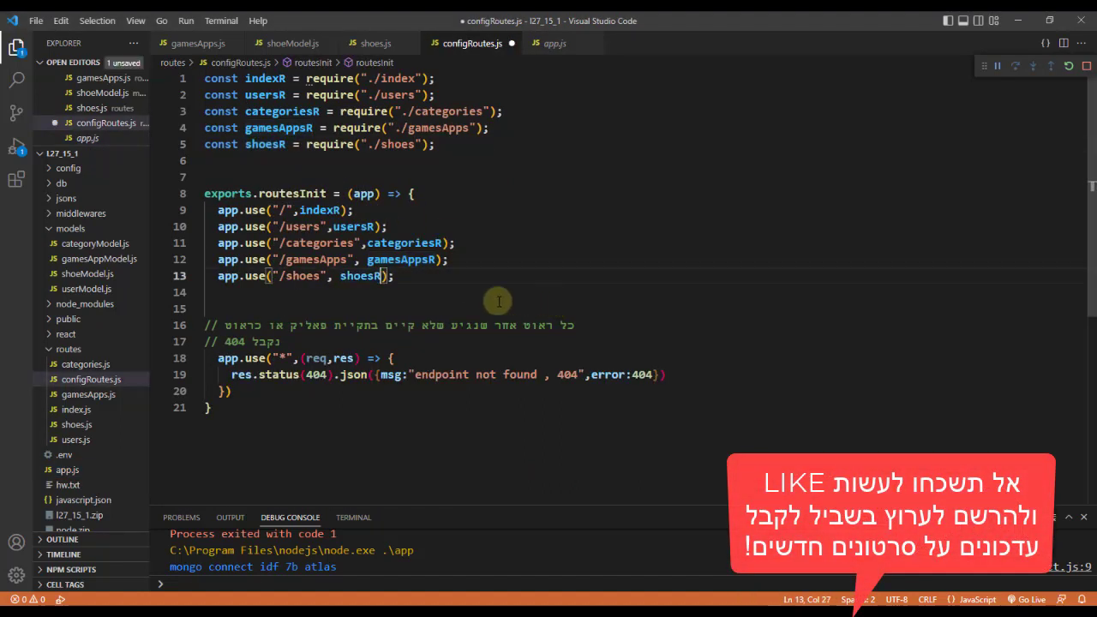
{"action": "key", "text": "alt+Tab"}
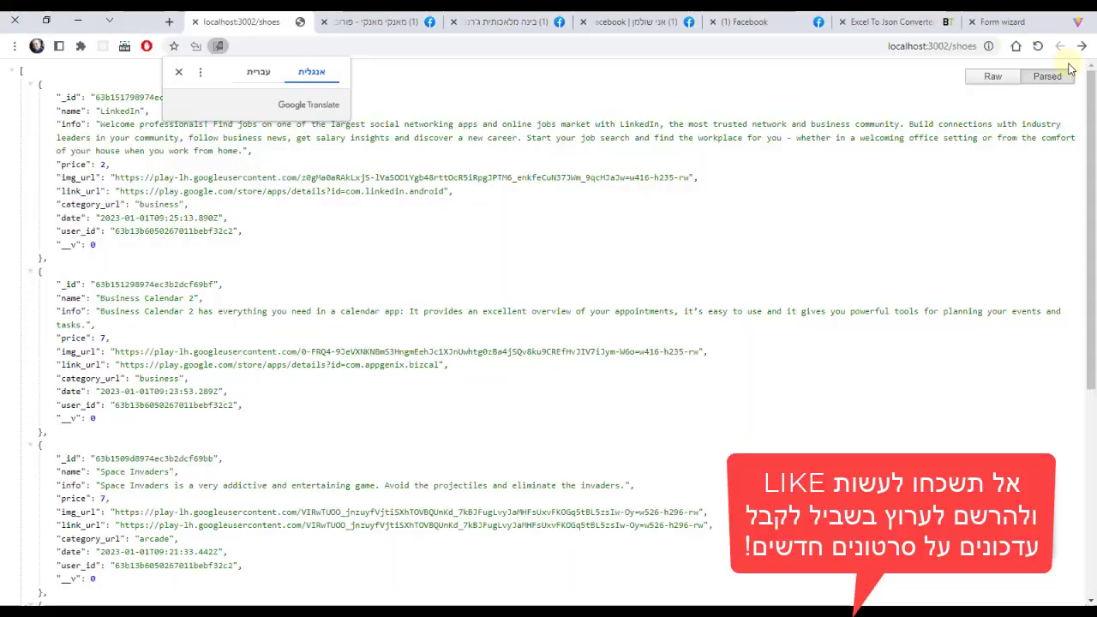
{"action": "left_click", "coordinate": [1038, 46]}
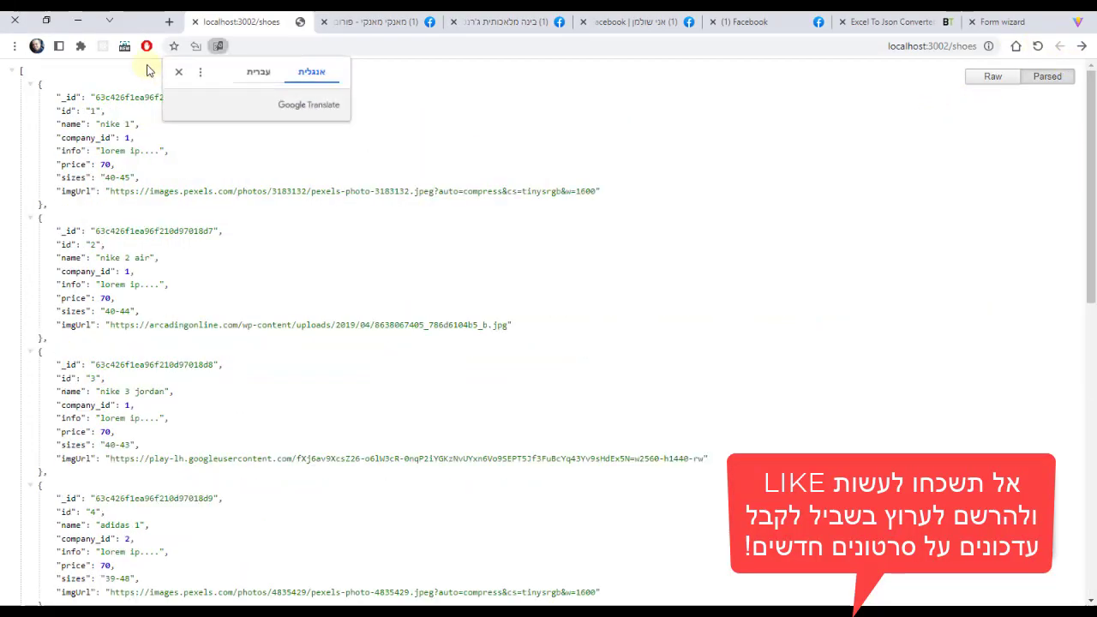
{"action": "scroll", "coordinate": [131, 177], "scroll_direction": "down", "scroll_amount": 4}
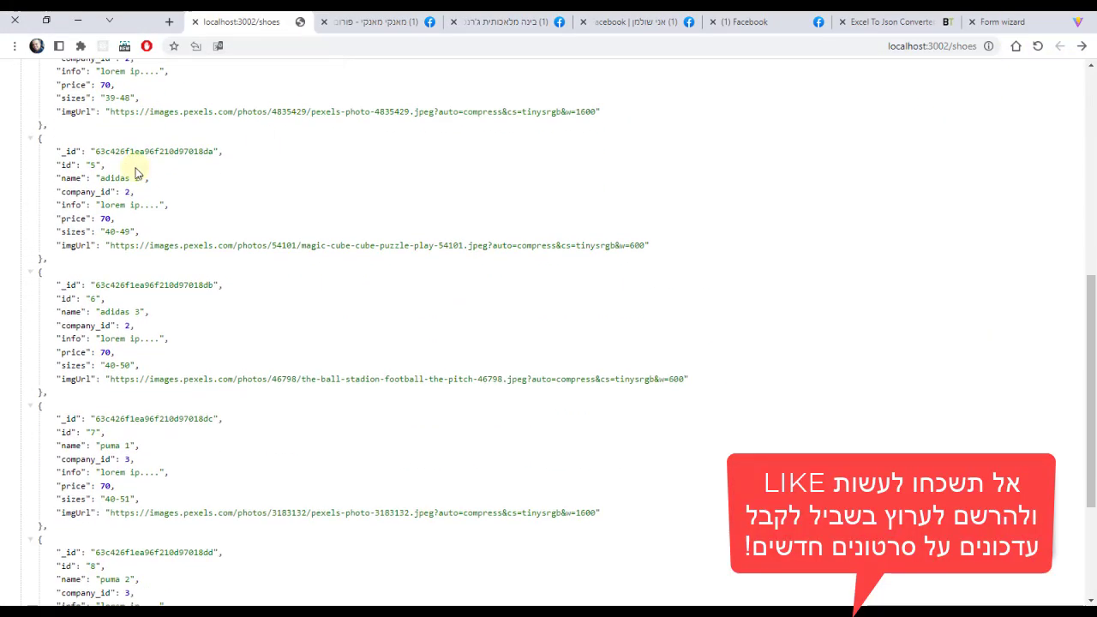
{"action": "scroll", "coordinate": [171, 166], "scroll_direction": "down", "scroll_amount": 4}
{"action": "scroll", "coordinate": [204, 526], "scroll_direction": "up", "scroll_amount": 2}
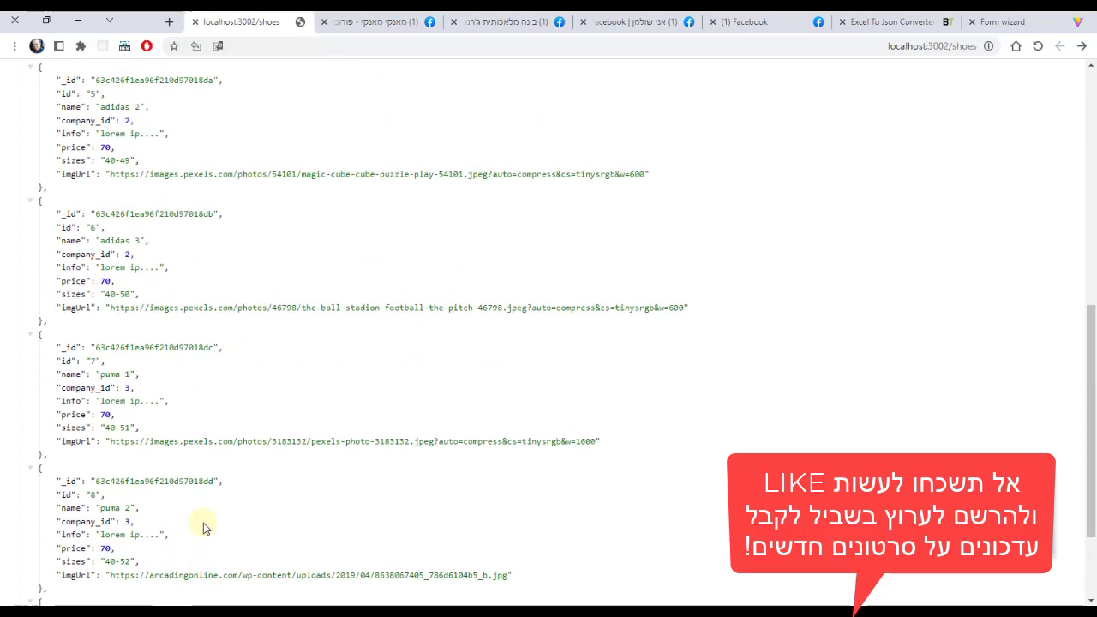
{"action": "scroll", "coordinate": [204, 524], "scroll_direction": "up", "scroll_amount": 5}
{"action": "scroll", "coordinate": [205, 510], "scroll_direction": "up", "scroll_amount": 1}
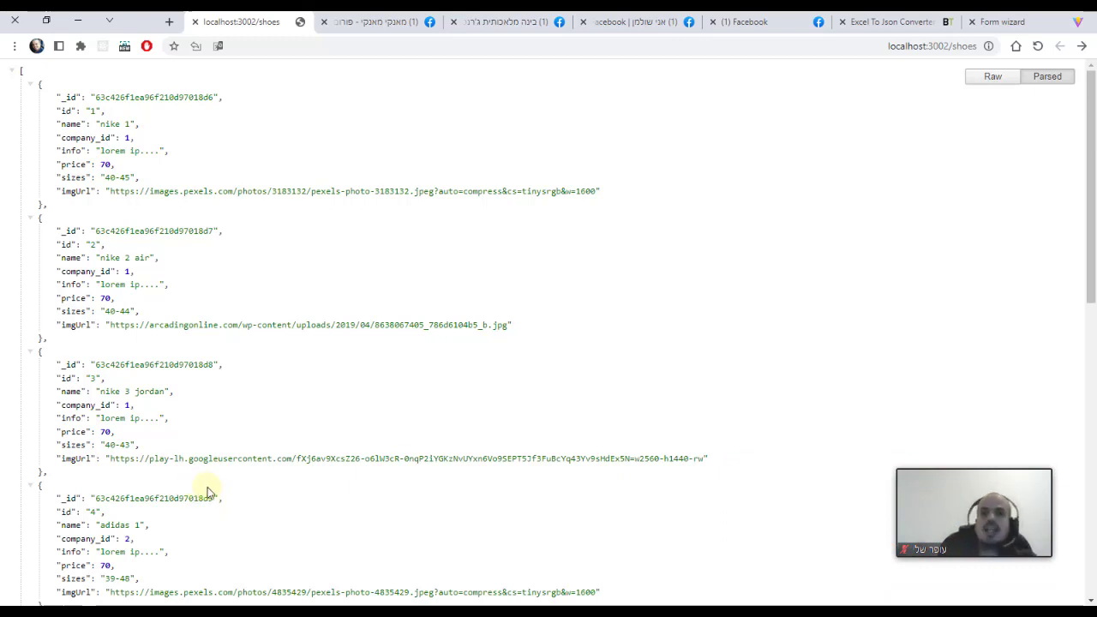
{"action": "key", "text": "ctrl+6"}
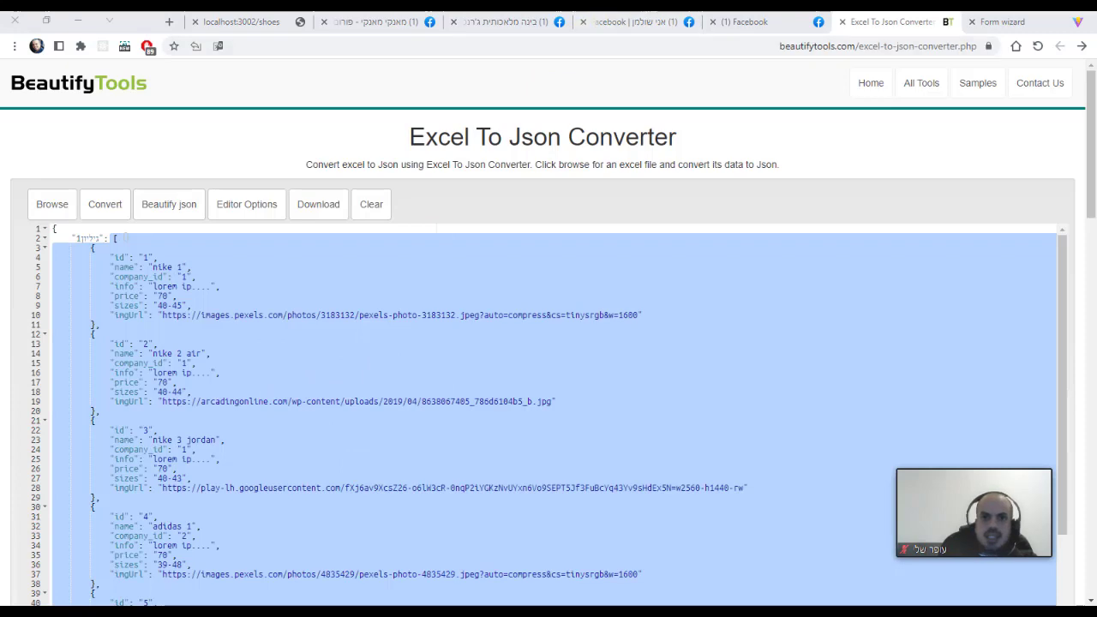
Step: Review the 9 documents in idf7b.shoes in MongoDB Compass, then return to configRoutes.js
{"action": "key", "text": "alt+Tab"}
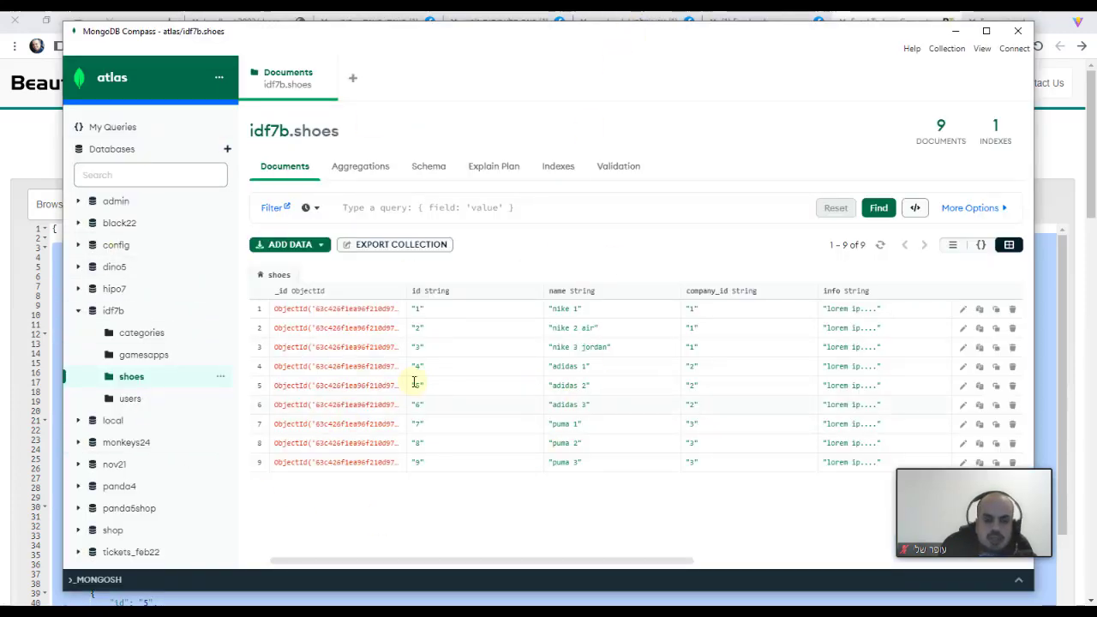
{"action": "key", "text": "alt+Tab"}
{"action": "left_click", "coordinate": [1007, 24]}
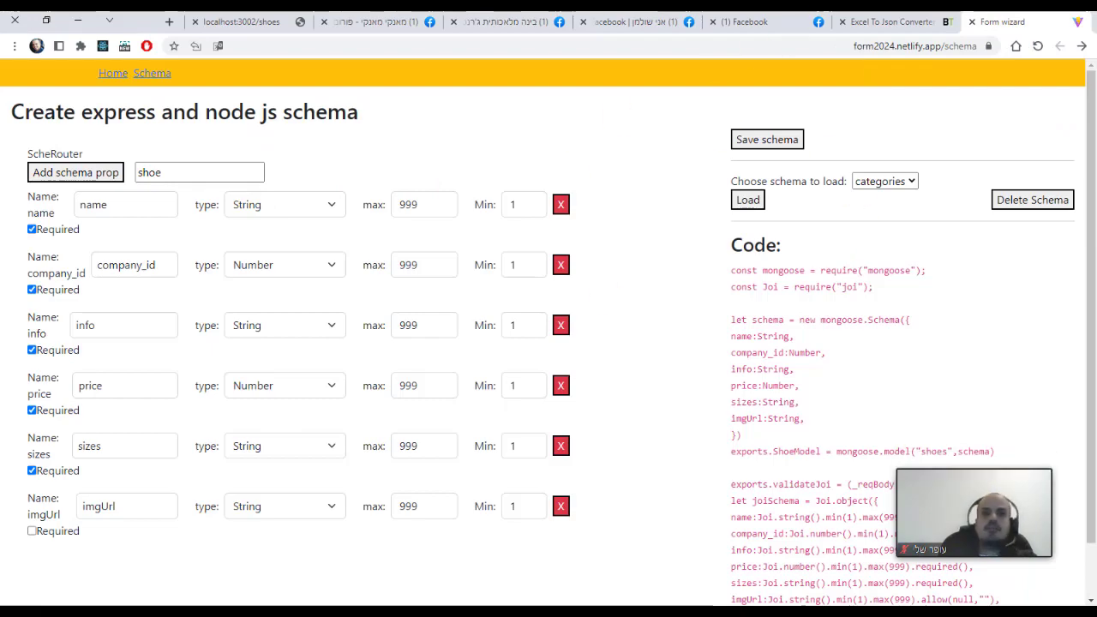
{"action": "key", "text": "alt+Tab"}
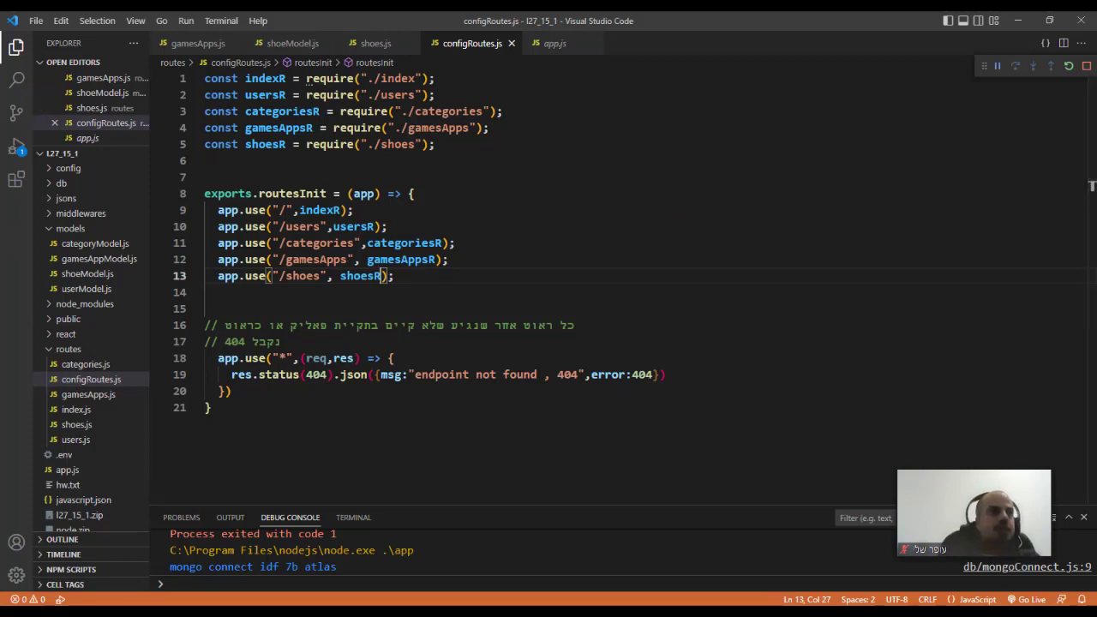
Step: Switch from VS Code to the browser showing the 2monkeys.co.il homepage
{"action": "key", "text": "alt+Tab"}
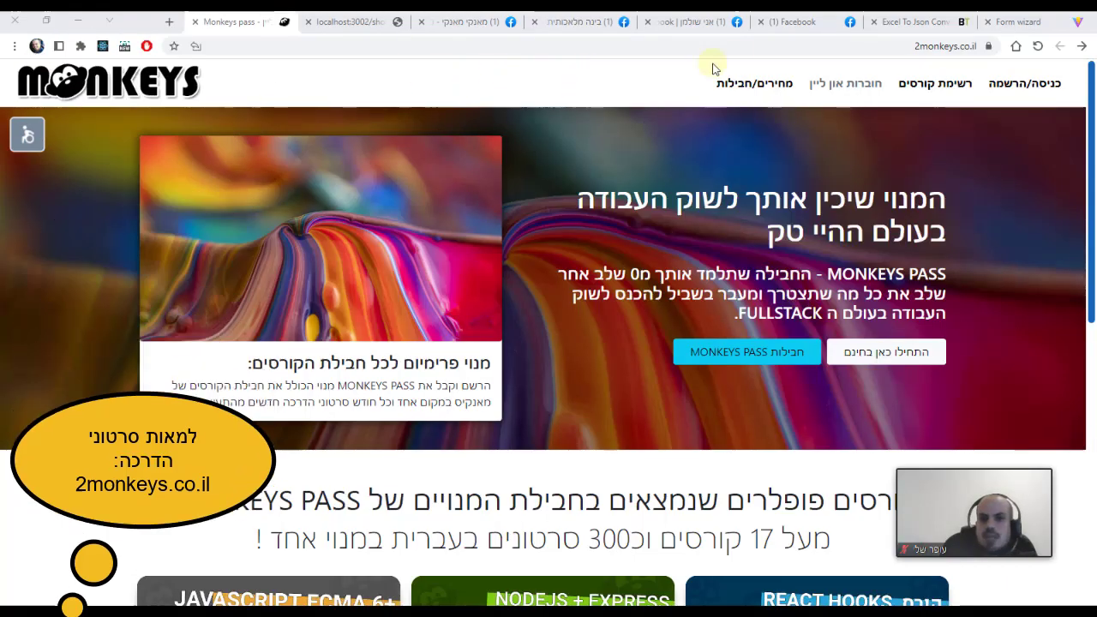
Step: Open the online courses list, preview the REACT JS HOOKS course, and go back
{"action": "left_click", "coordinate": [955, 82]}
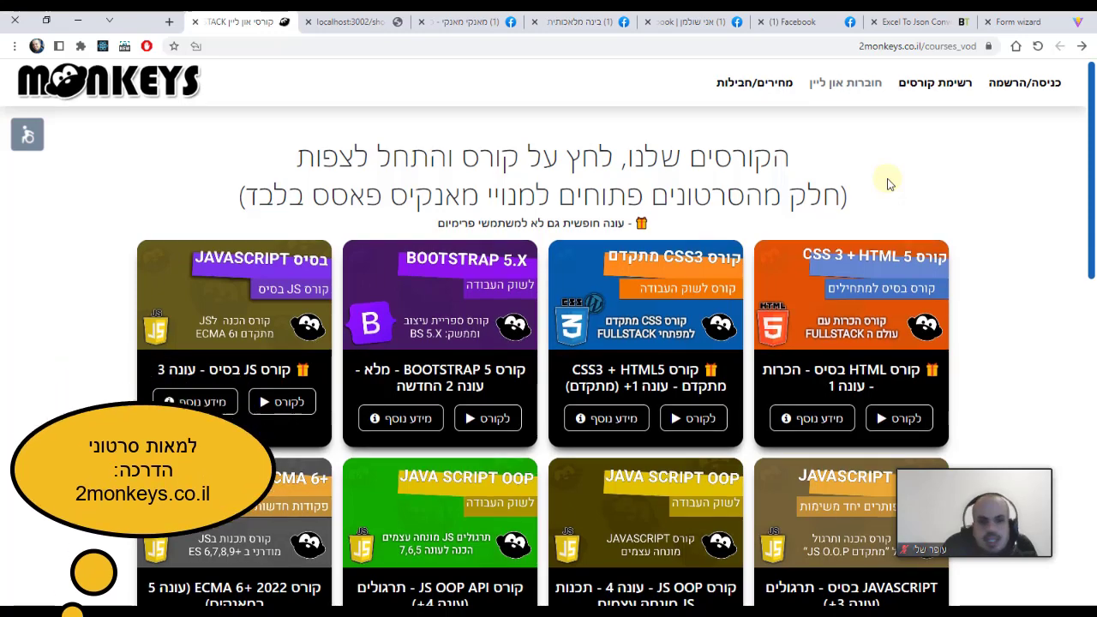
{"action": "scroll", "coordinate": [889, 184], "scroll_direction": "down", "scroll_amount": 5}
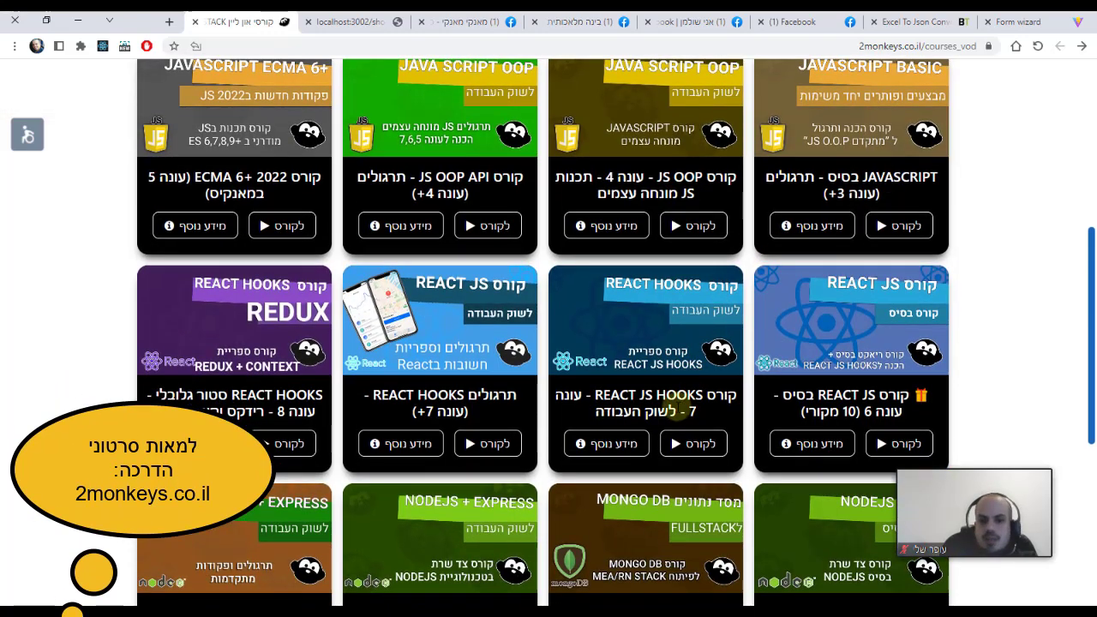
{"action": "left_click", "coordinate": [696, 443]}
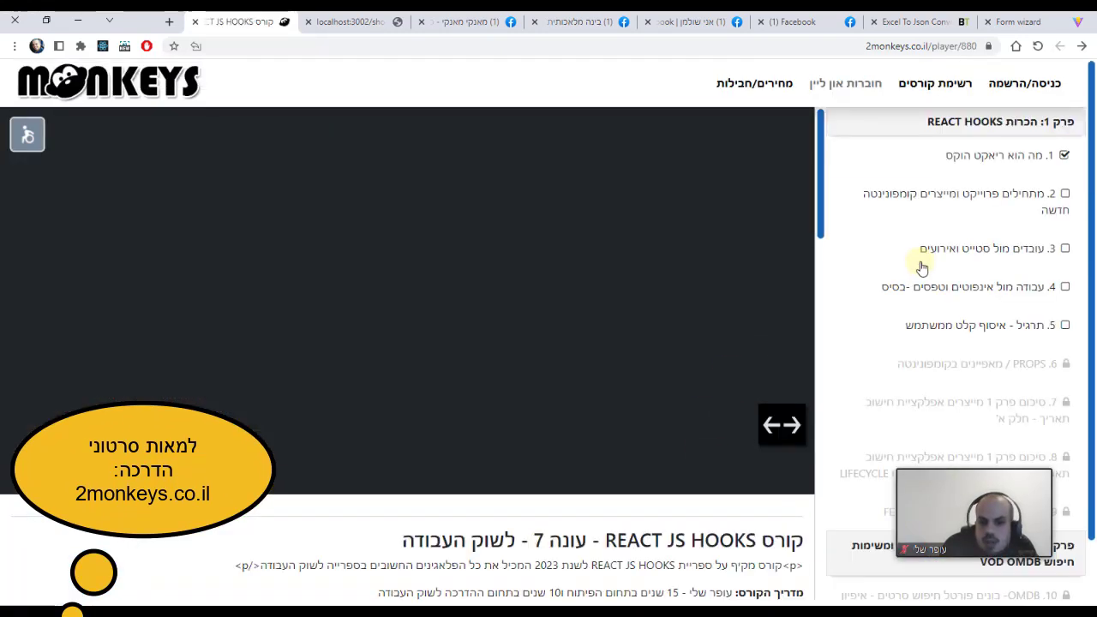
{"action": "scroll", "coordinate": [950, 252], "scroll_direction": "down", "scroll_amount": 10}
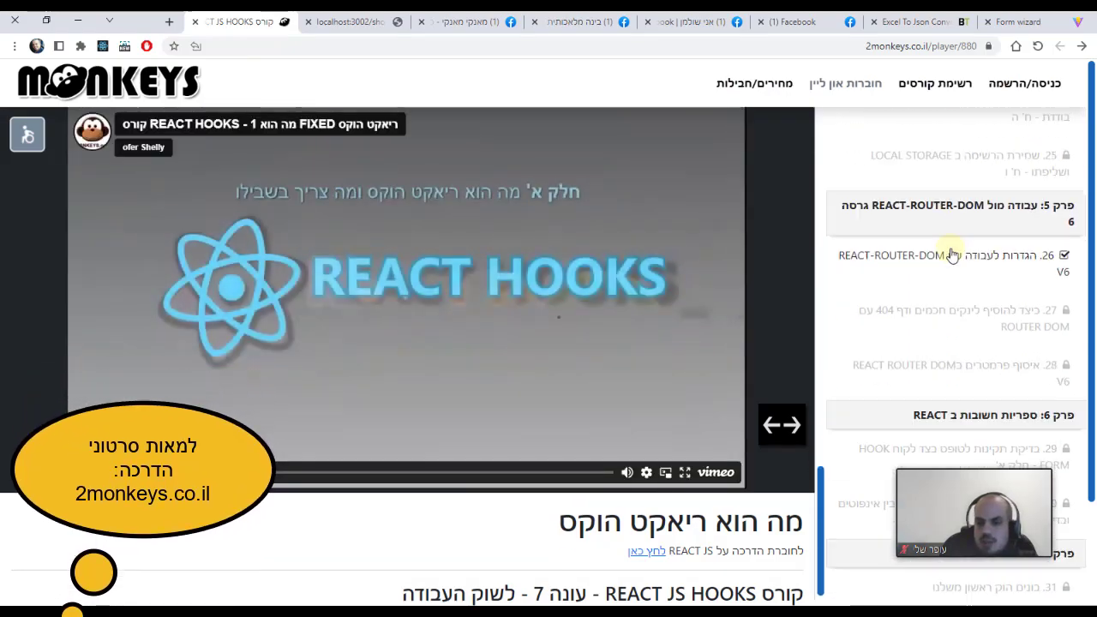
{"action": "left_click", "coordinate": [1081, 46]}
Step: Scroll through the course grid from HTML/CSS to React, Node.js and MongoDB
{"action": "scroll", "coordinate": [576, 365], "scroll_direction": "down", "scroll_amount": 4}
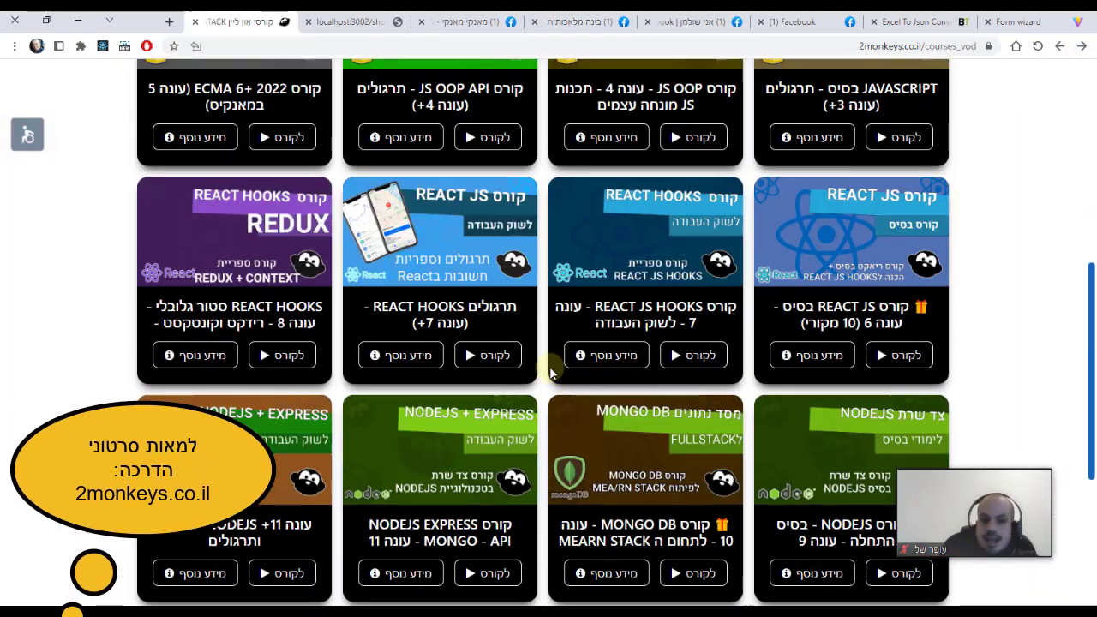
{"action": "scroll", "coordinate": [461, 307], "scroll_direction": "up", "scroll_amount": 1}
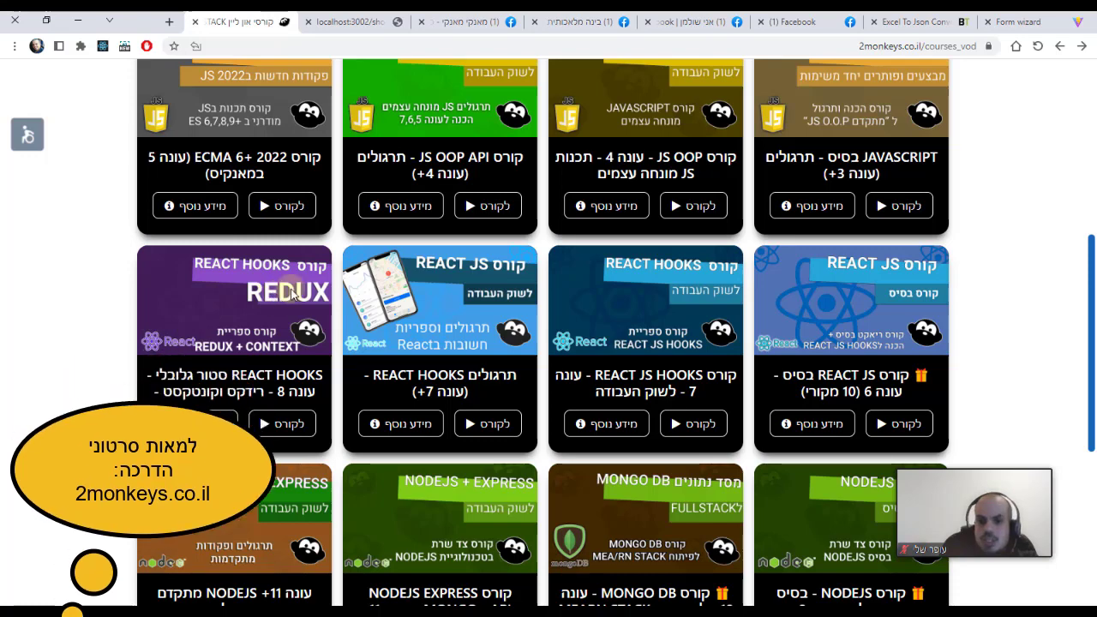
{"action": "scroll", "coordinate": [423, 272], "scroll_direction": "down", "scroll_amount": 2}
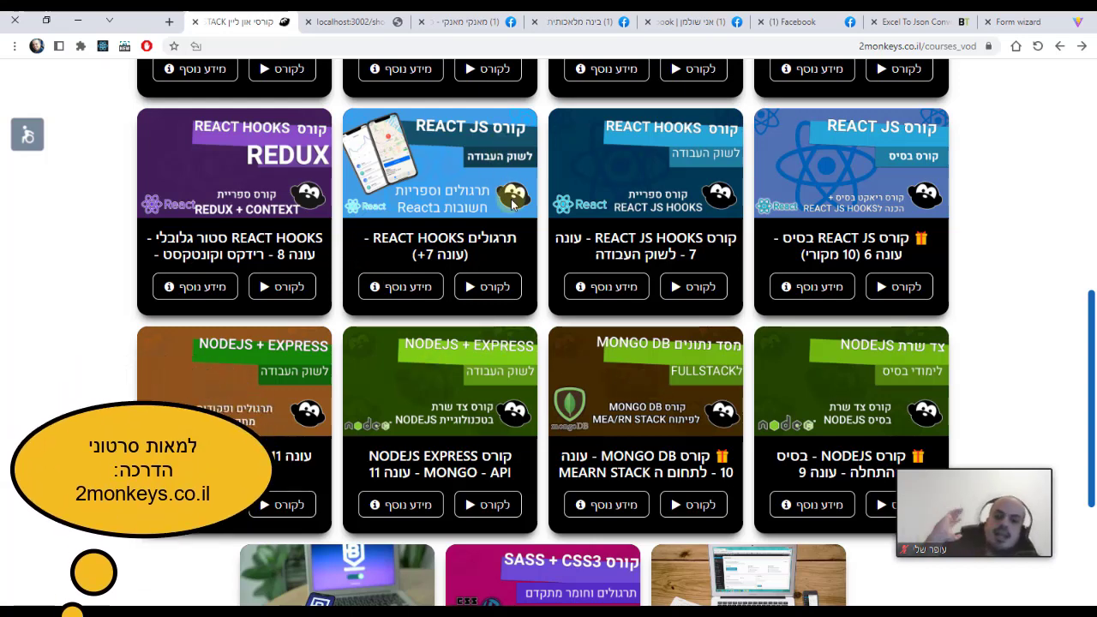
{"action": "scroll", "coordinate": [621, 269], "scroll_direction": "up", "scroll_amount": 1}
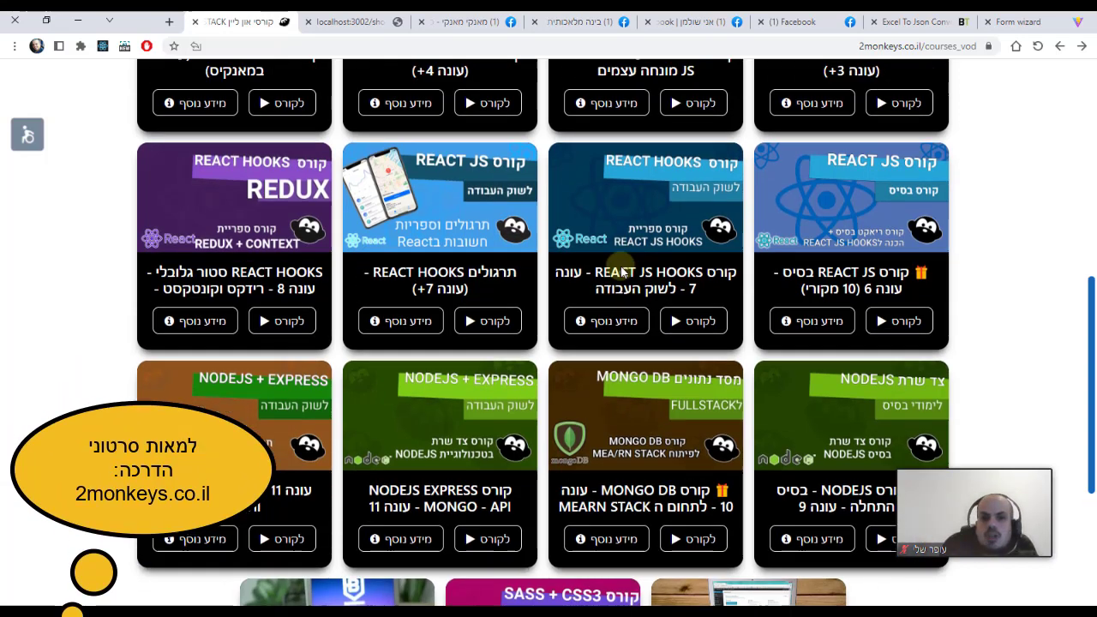
{"action": "scroll", "coordinate": [635, 292], "scroll_direction": "up", "scroll_amount": 3}
{"action": "scroll", "coordinate": [660, 325], "scroll_direction": "up", "scroll_amount": 2}
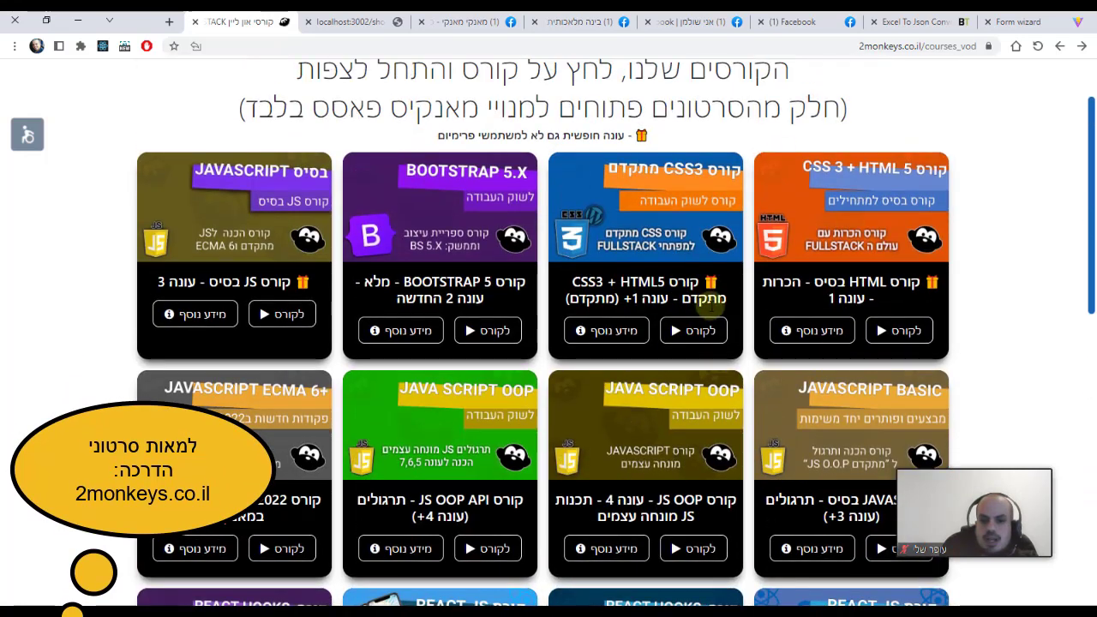